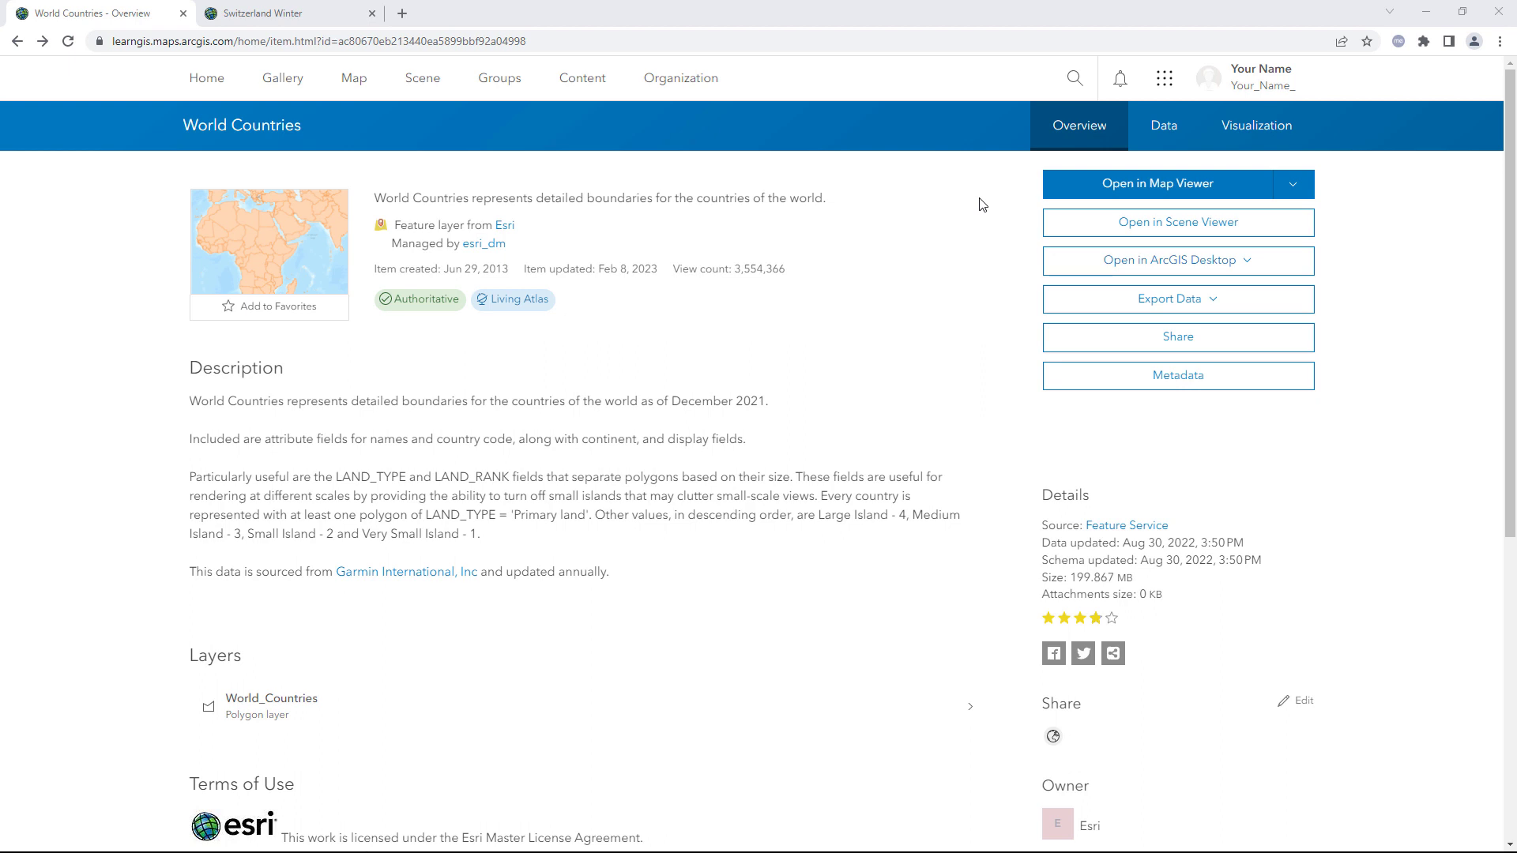
Open the World Countries layer in Map Viewer as a new untitled map.
click(1058, 185)
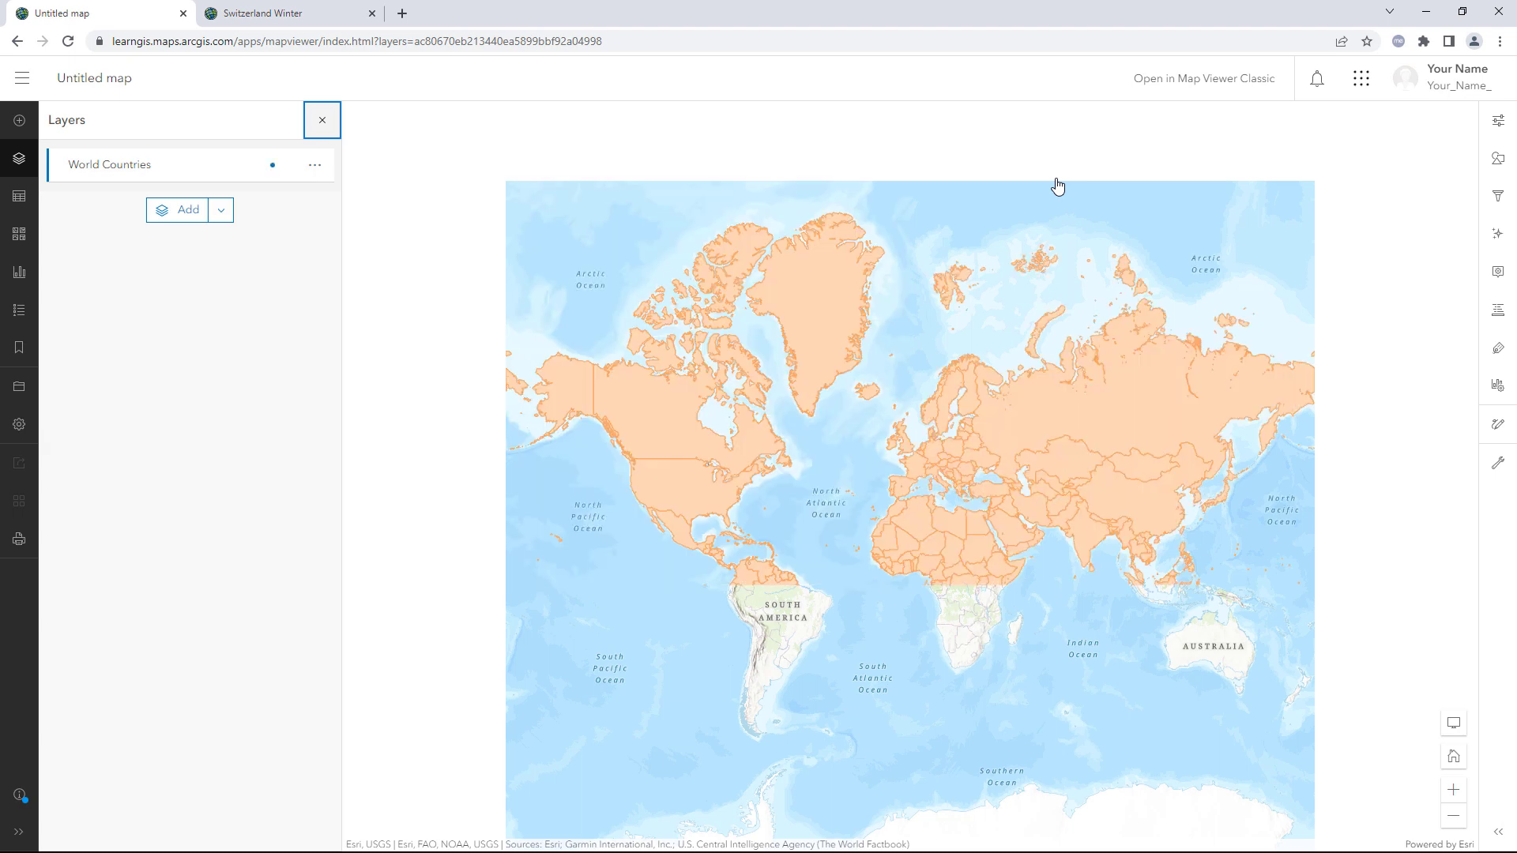
Filter World Countries to Country Name is 'Switzerland', save the filter, and zoom in on Switzerland.
click(1497, 197)
click(1369, 312)
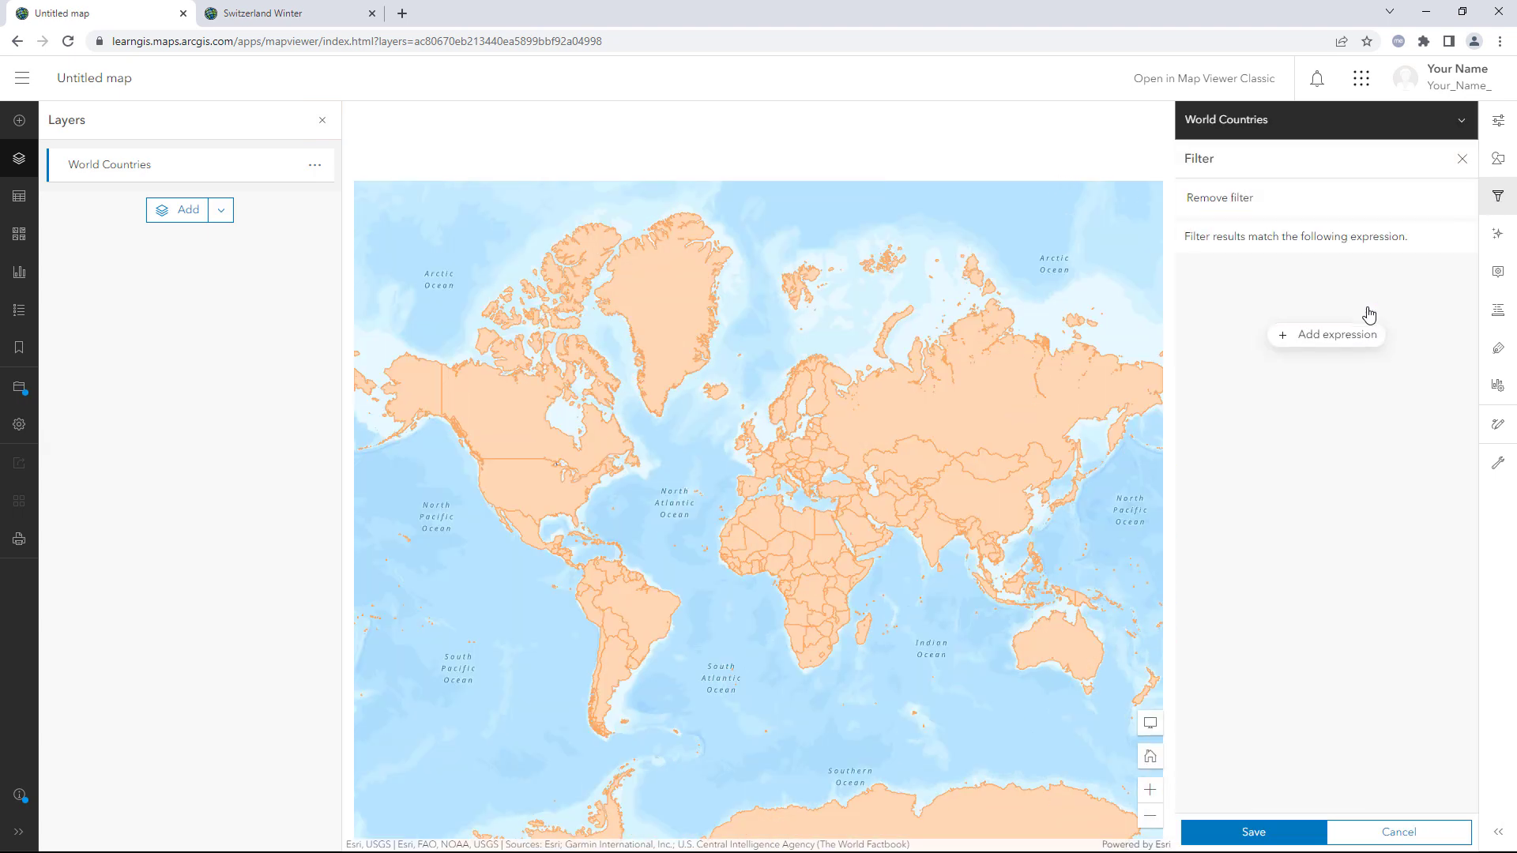
click(1353, 374)
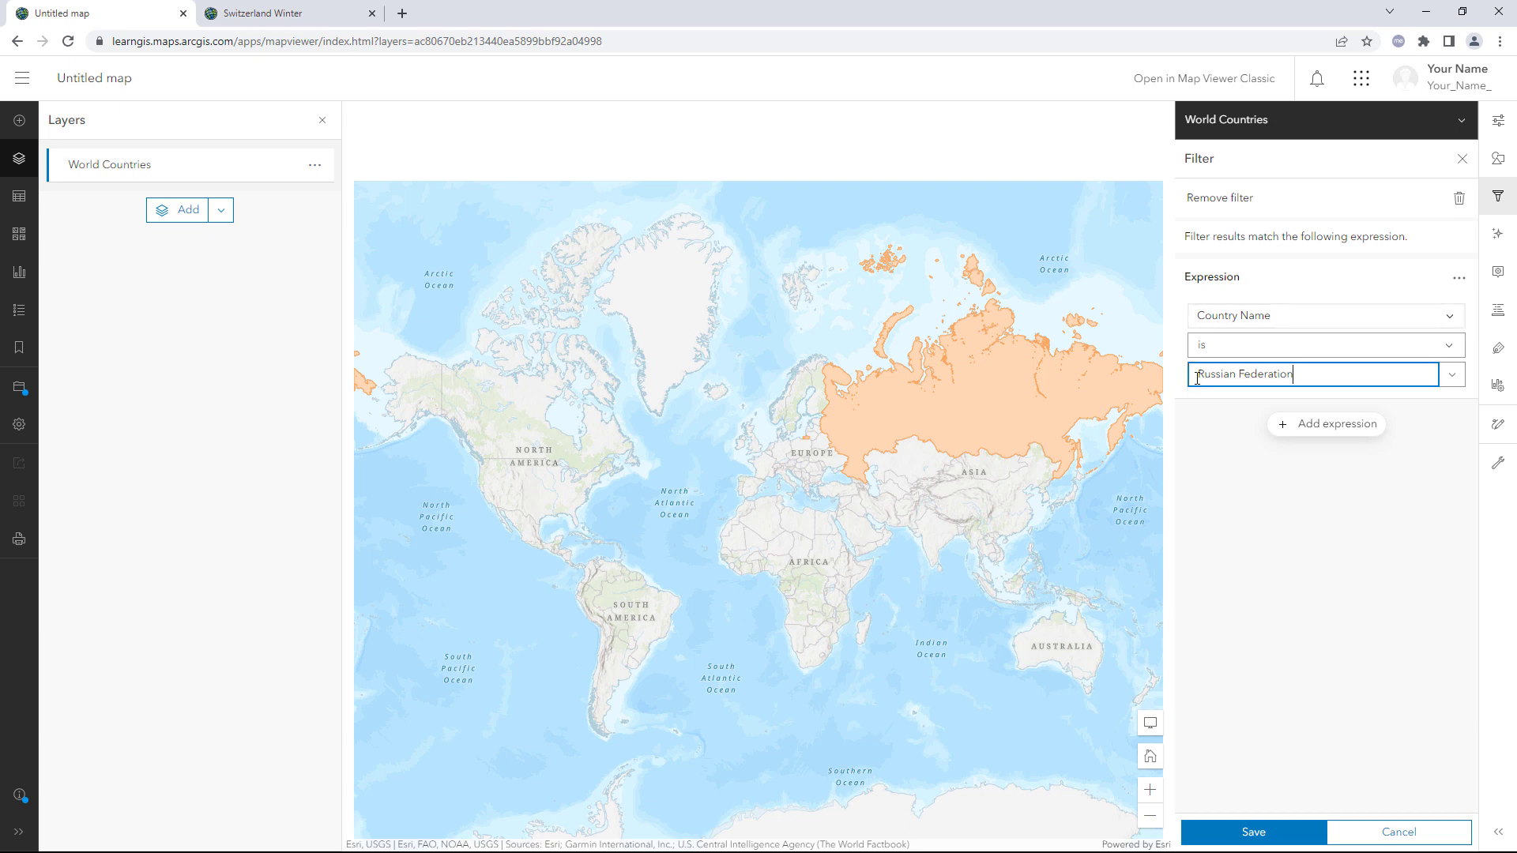
key(ctrl+a)
text(Switzerlan)
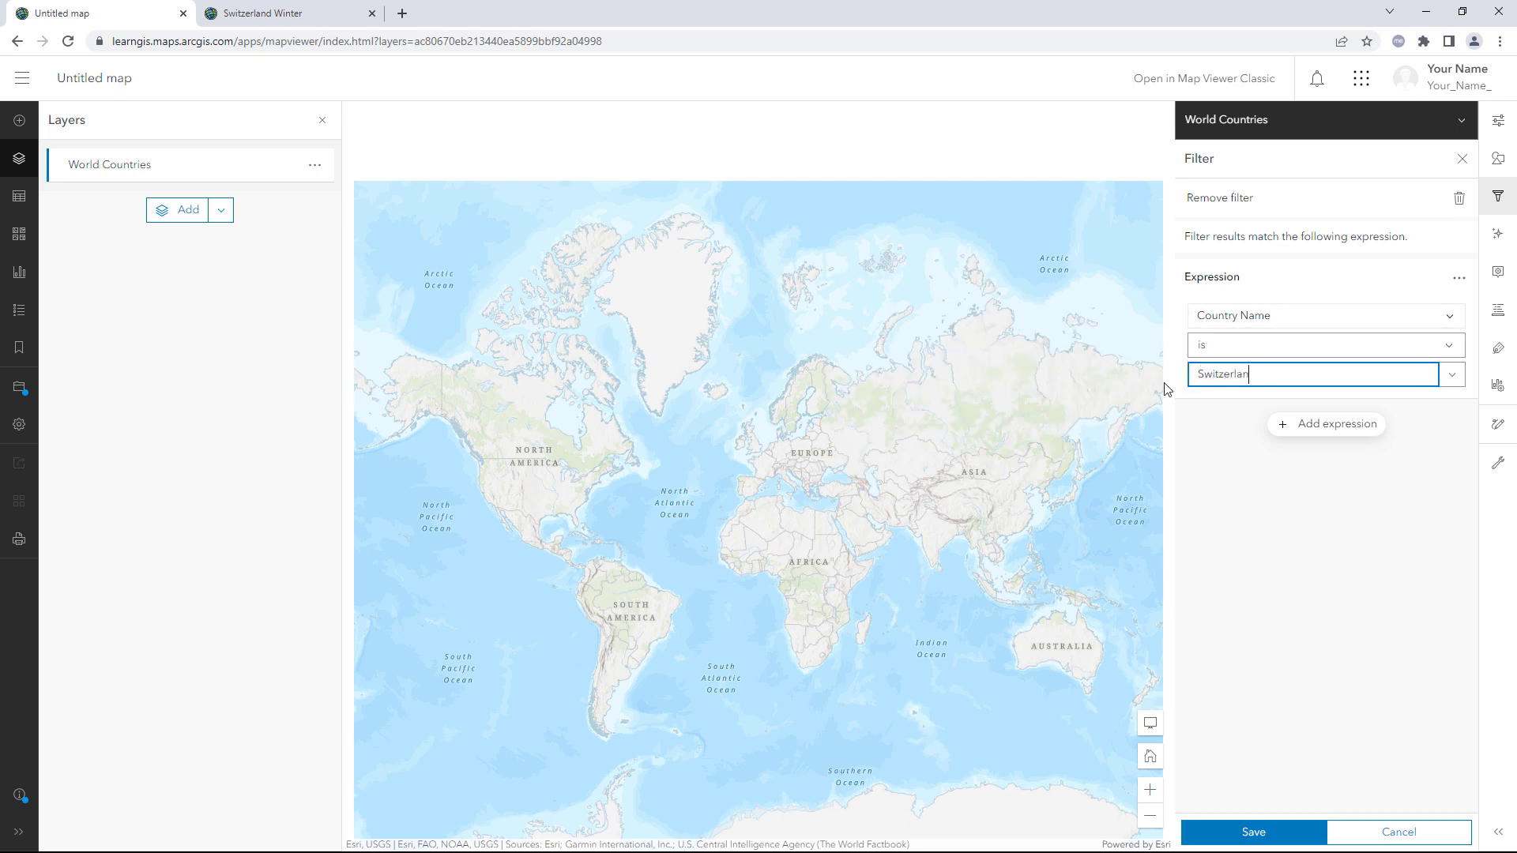
text(d)
click(1217, 456)
click(1272, 832)
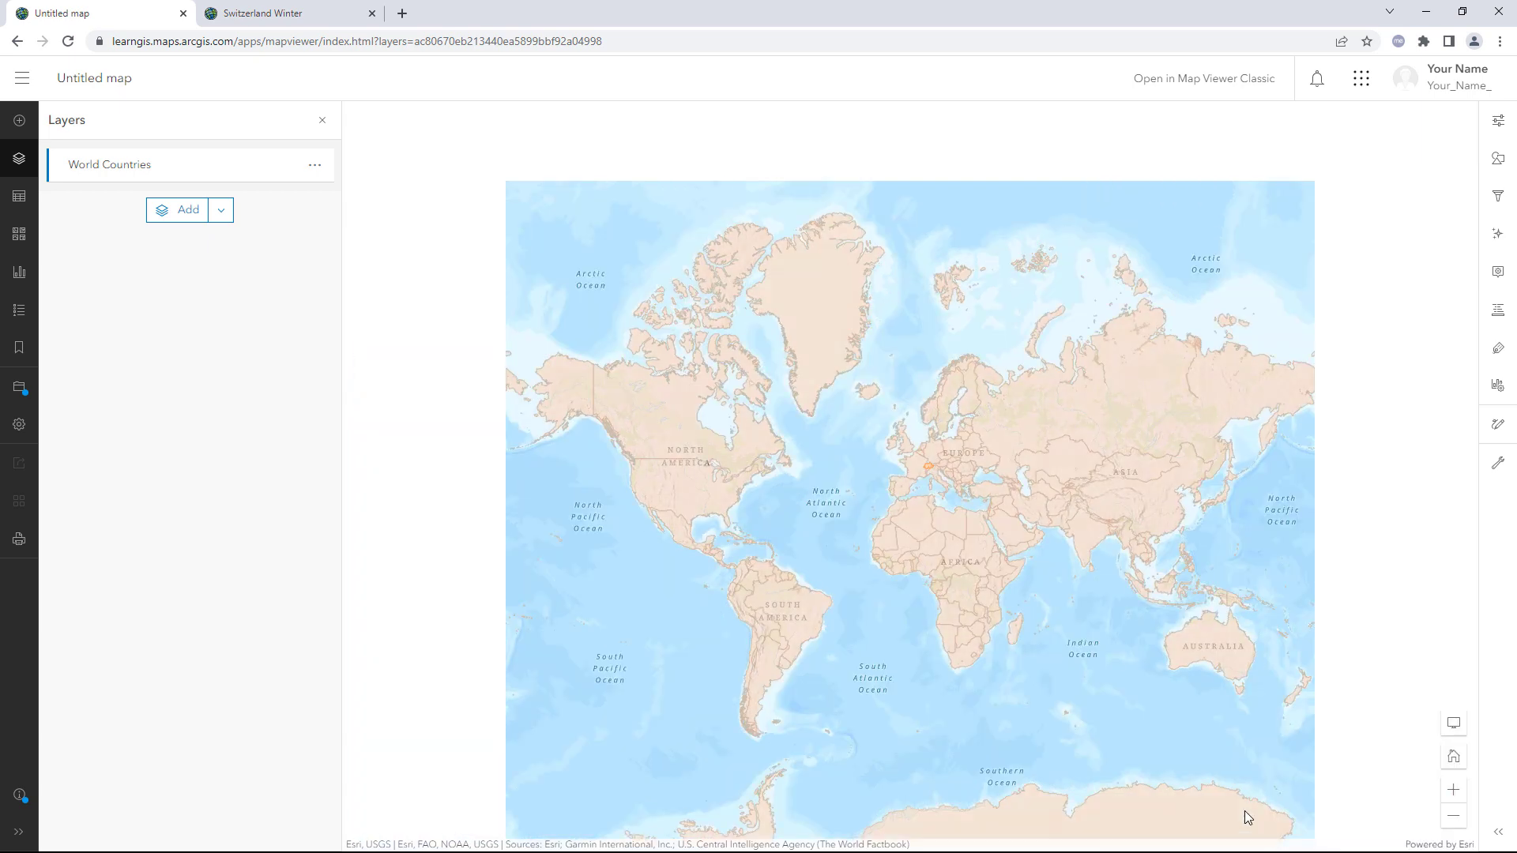
scroll(922, 462, up, 3)
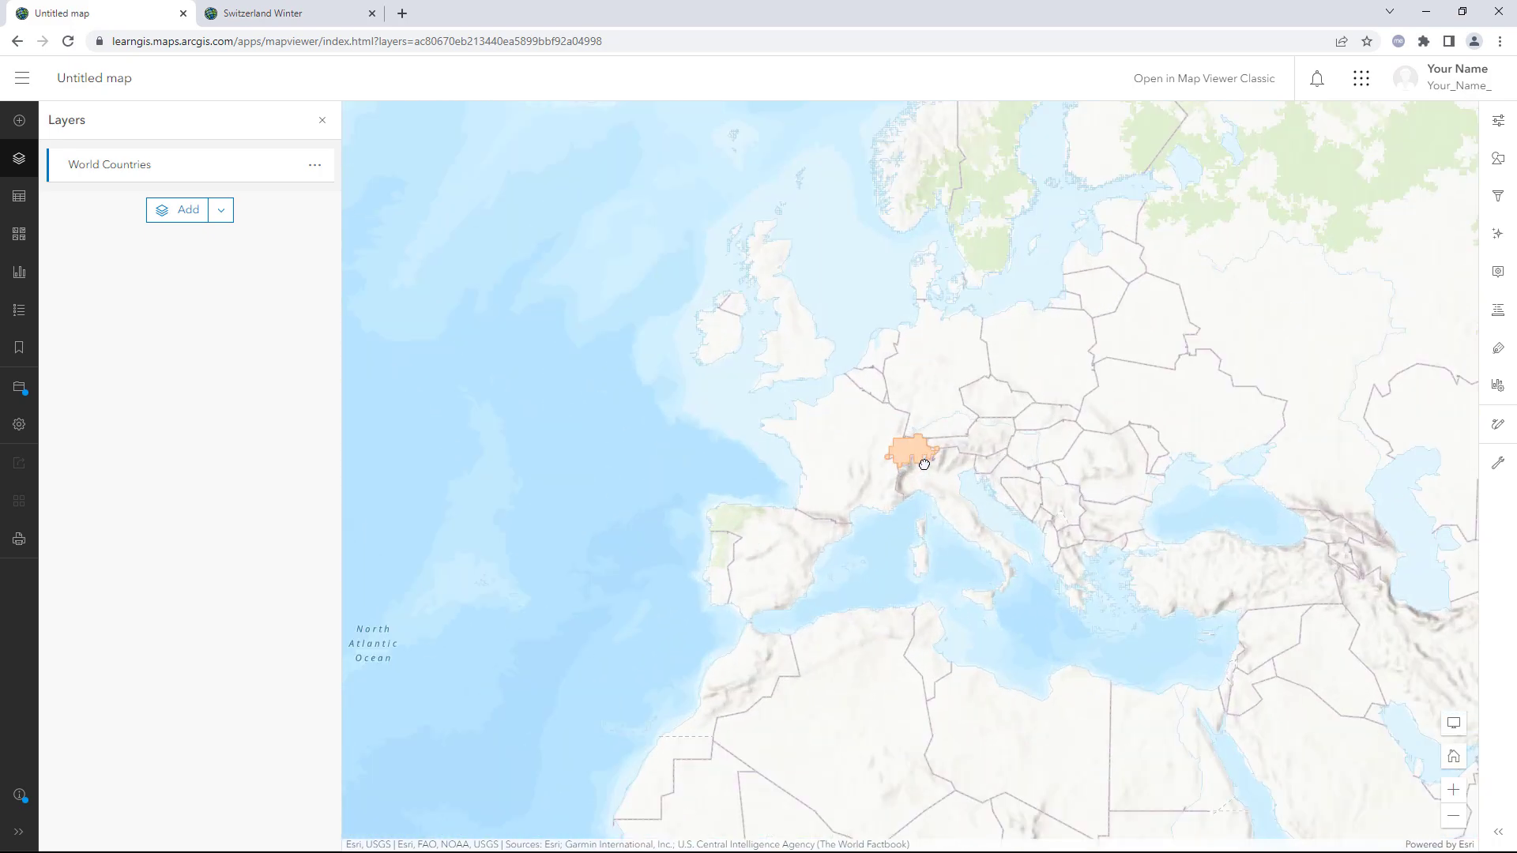
scroll(924, 464, up, 5)
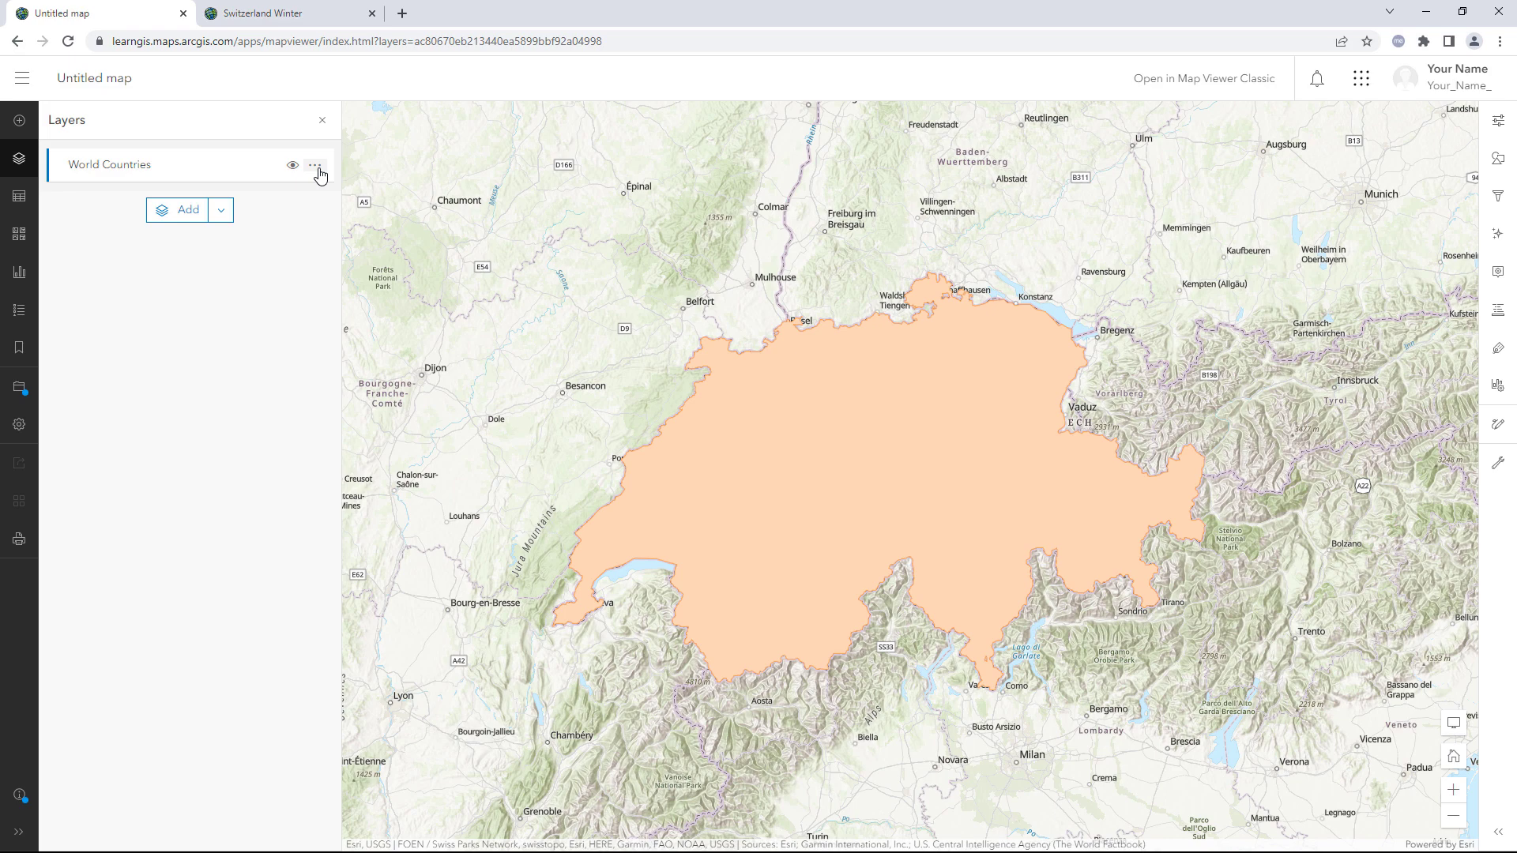
Save the layer as a new item titled 'Switzerland' with the pasted filtered-copy summary.
click(315, 166)
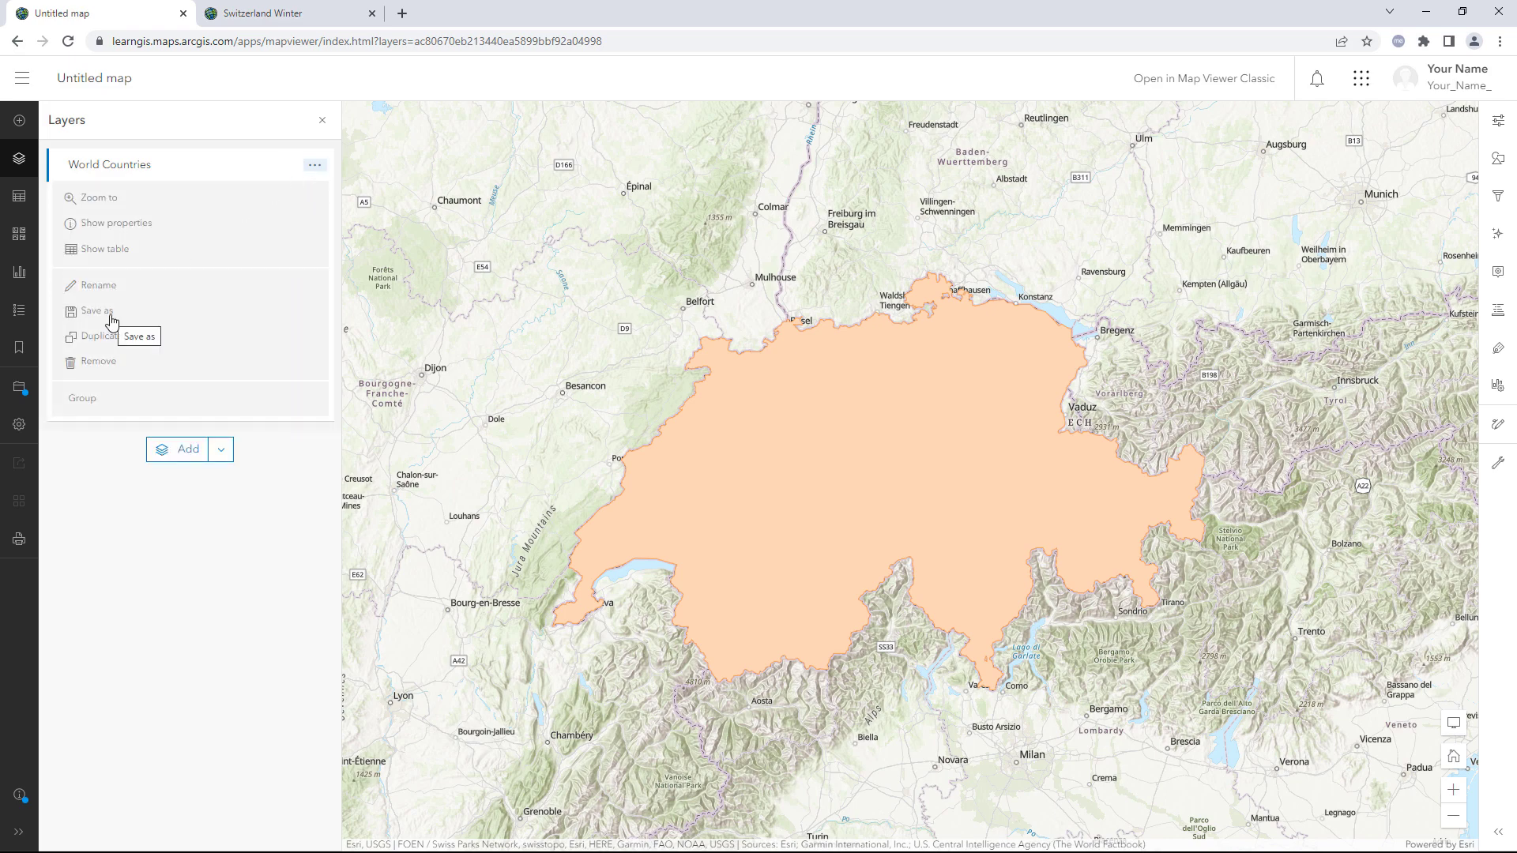
click(111, 319)
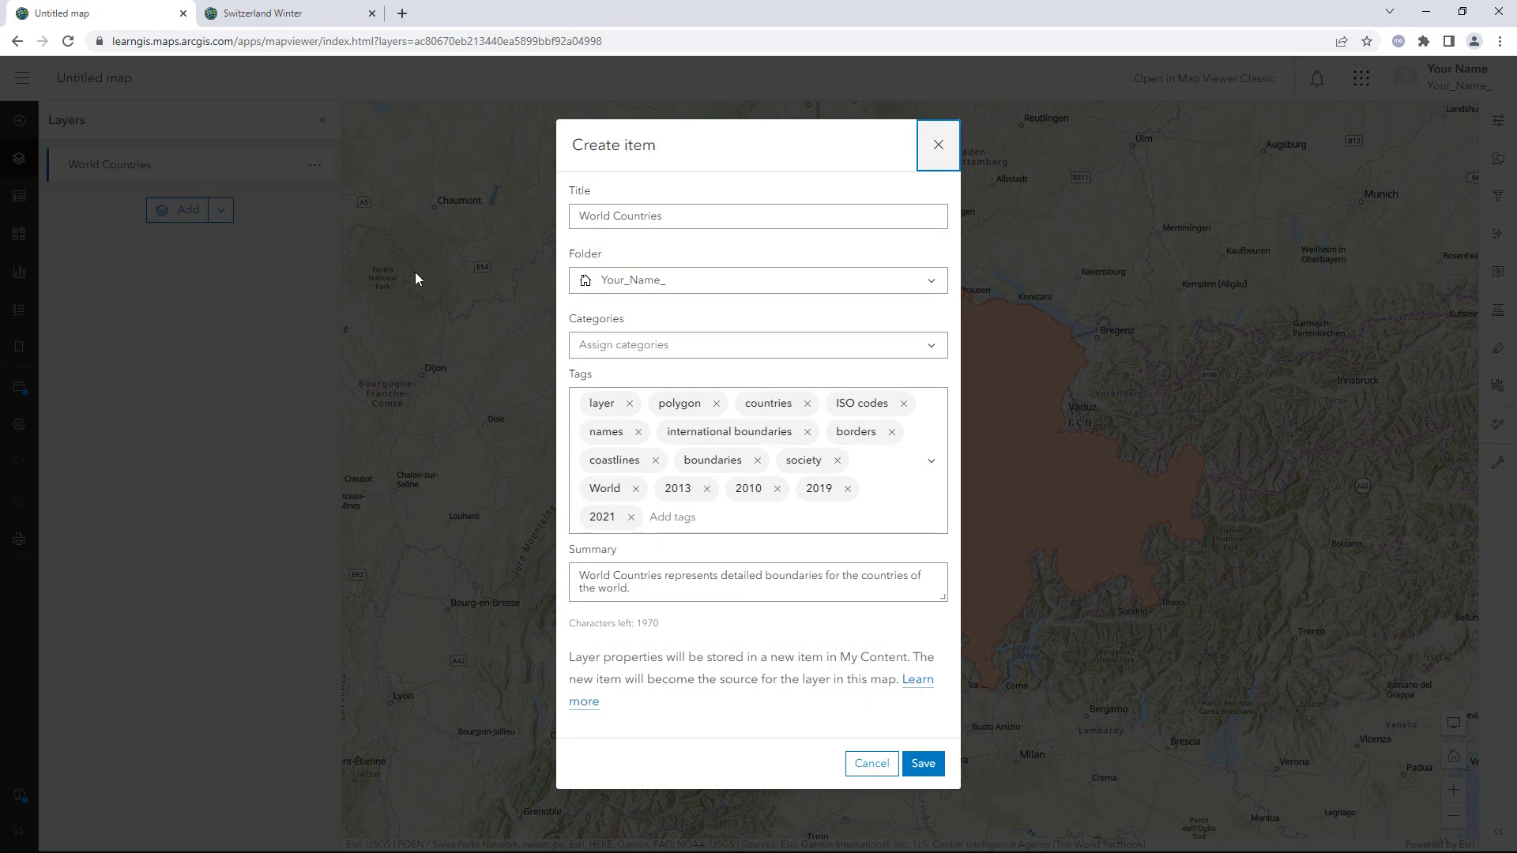
drag(687, 217, 530, 224)
text(Switz)
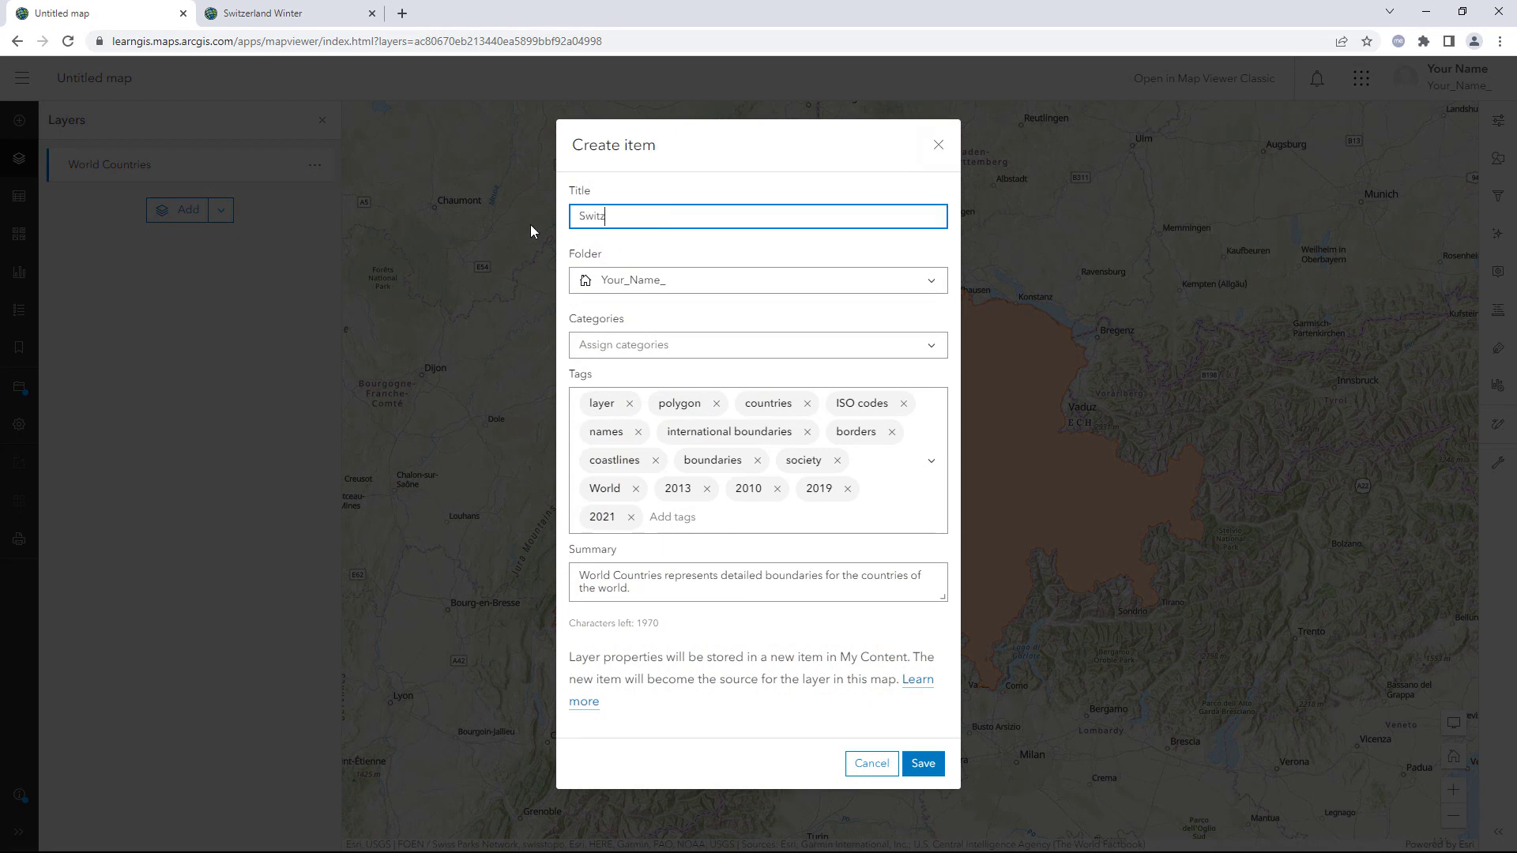
text(erland)
drag(659, 589, 524, 552)
text(This layer is a filtered copy of The World Countries layer owned by Esri: https://www.arcgis.com/home/item.html?id=ac80670eb213440ea5899bbf92a04998)
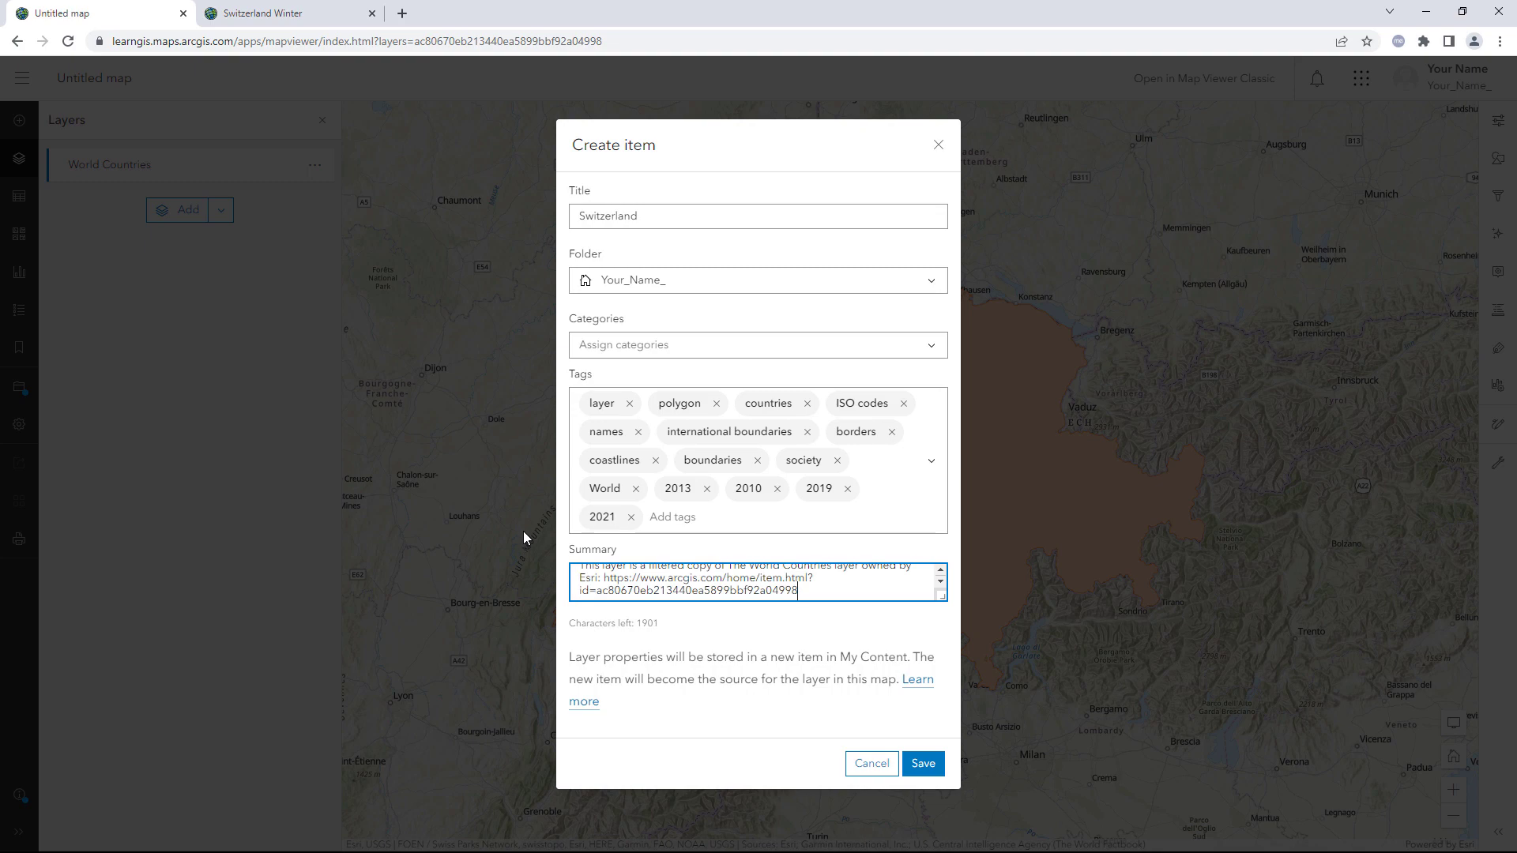
click(918, 764)
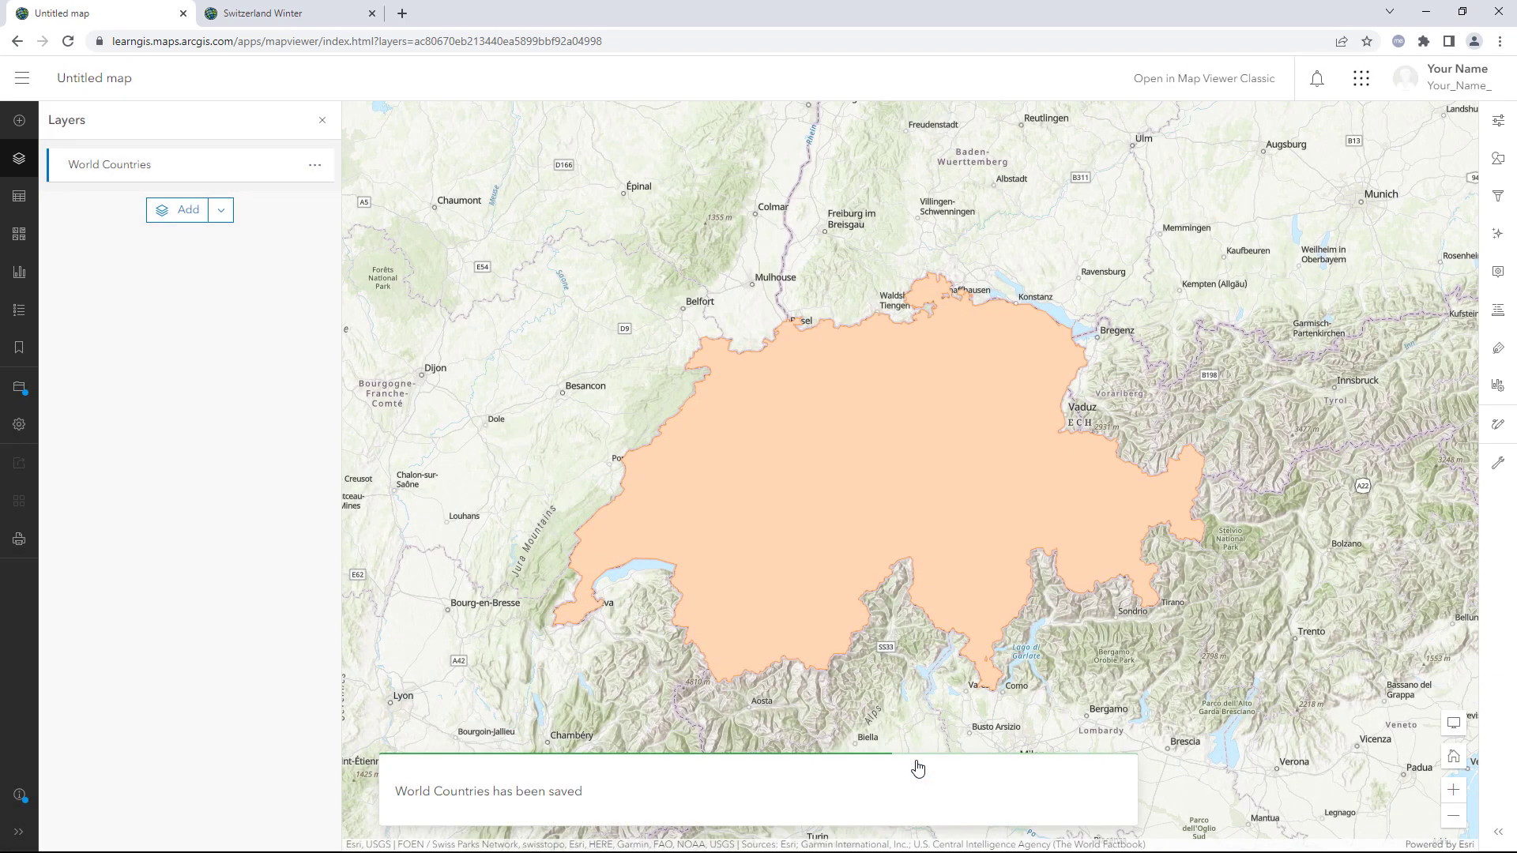
Open the Switzerland layer's source item page from its Properties Information section.
click(1502, 120)
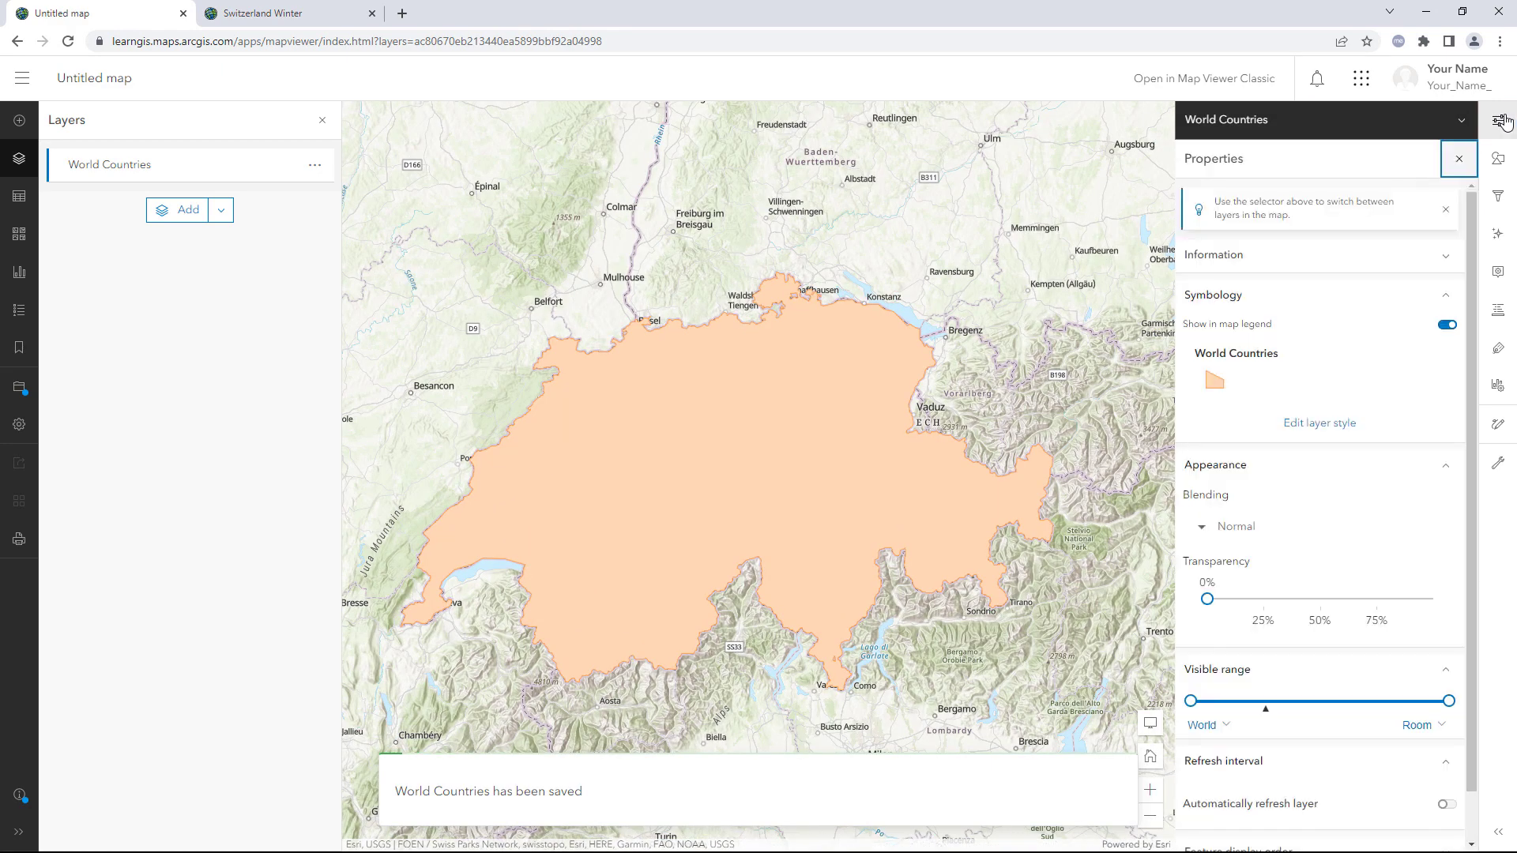
click(1429, 261)
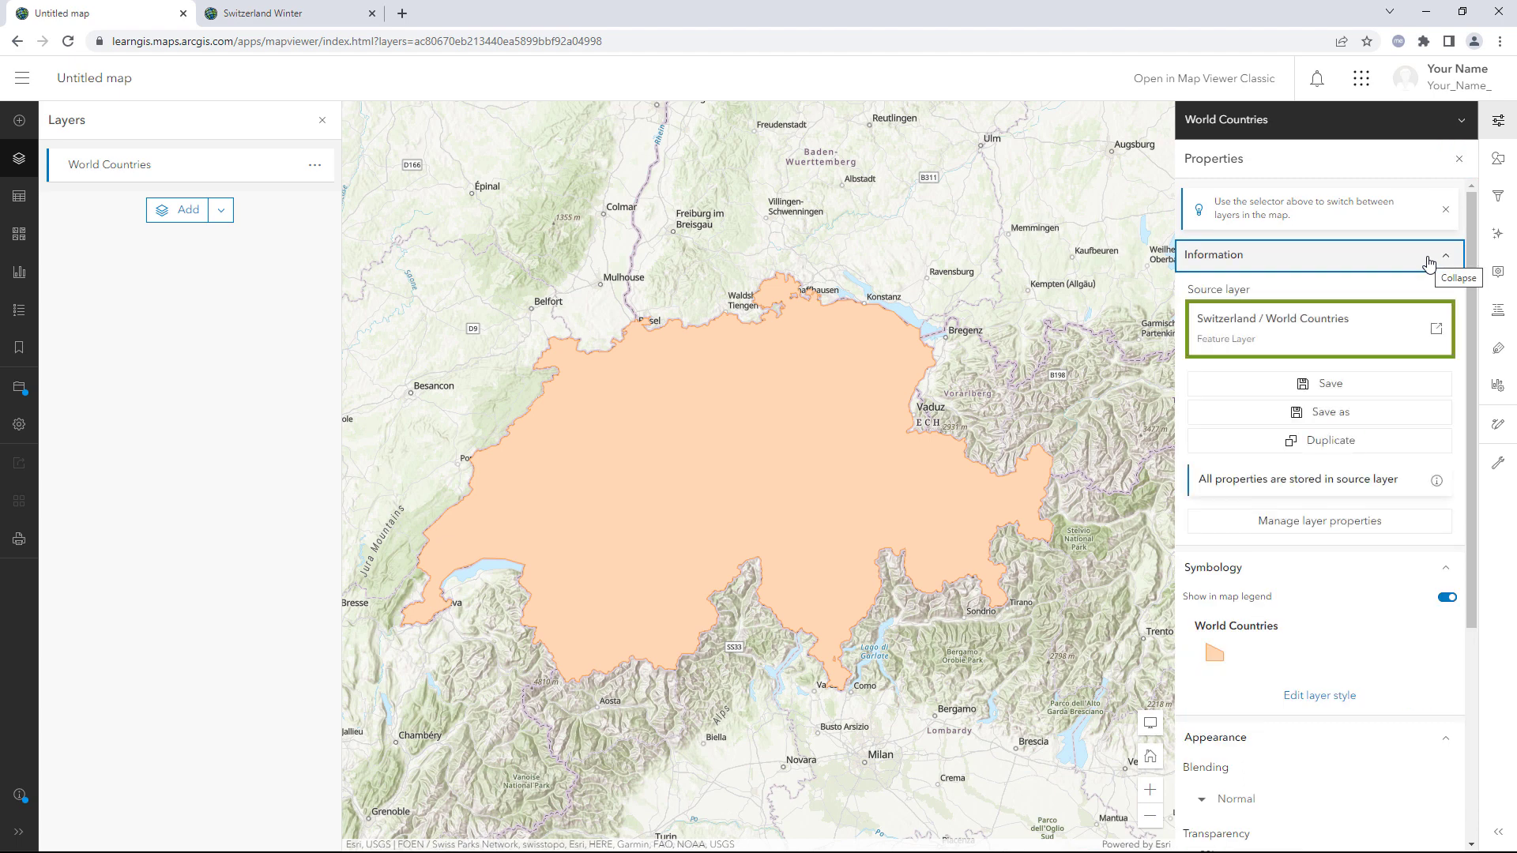
click(1395, 332)
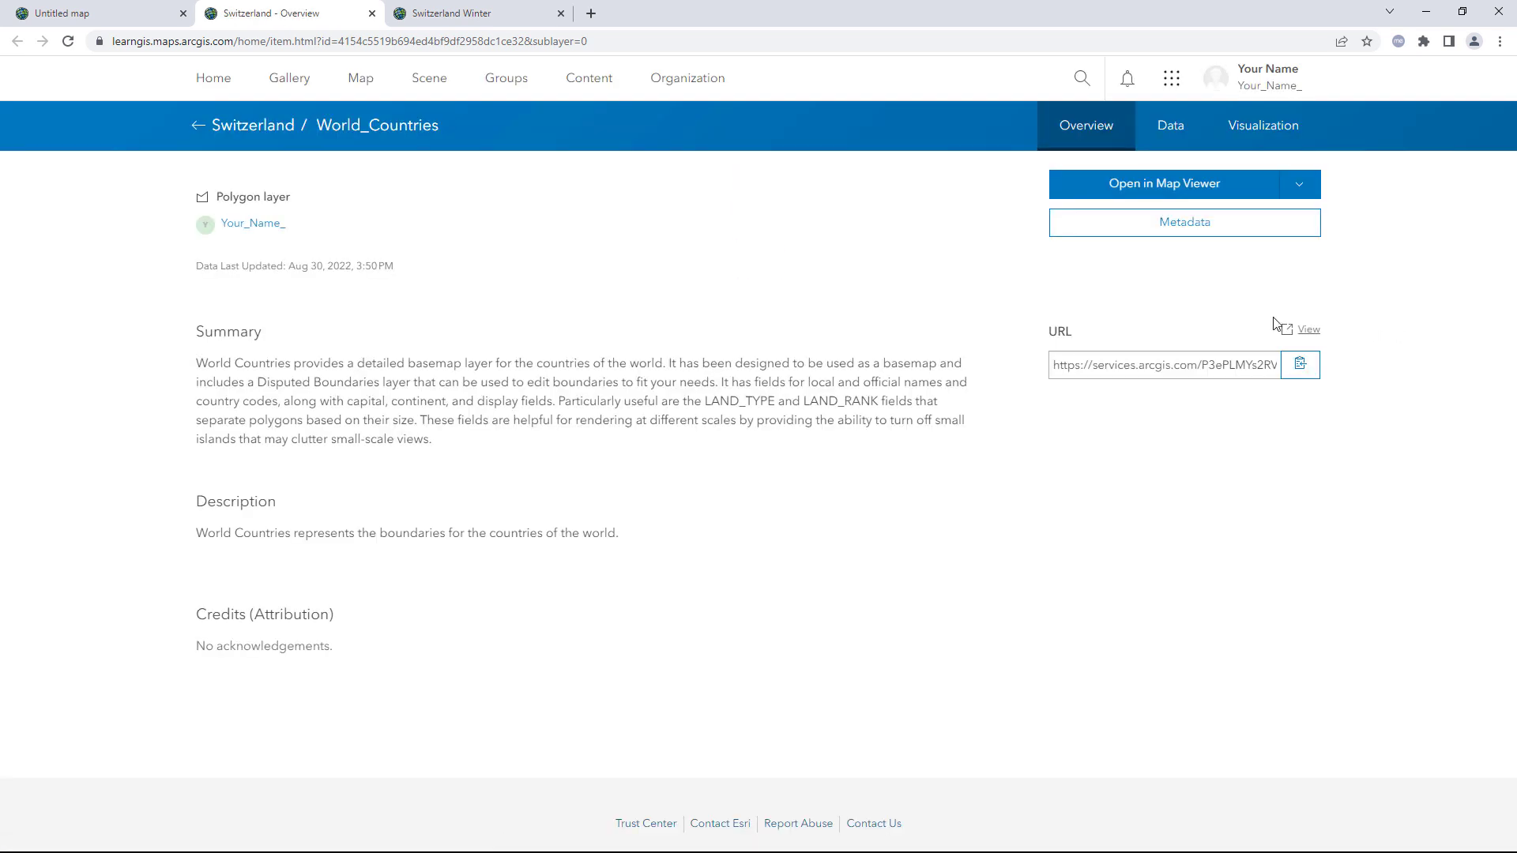
Go to the Switzerland item overview via the breadcrumb link.
click(272, 129)
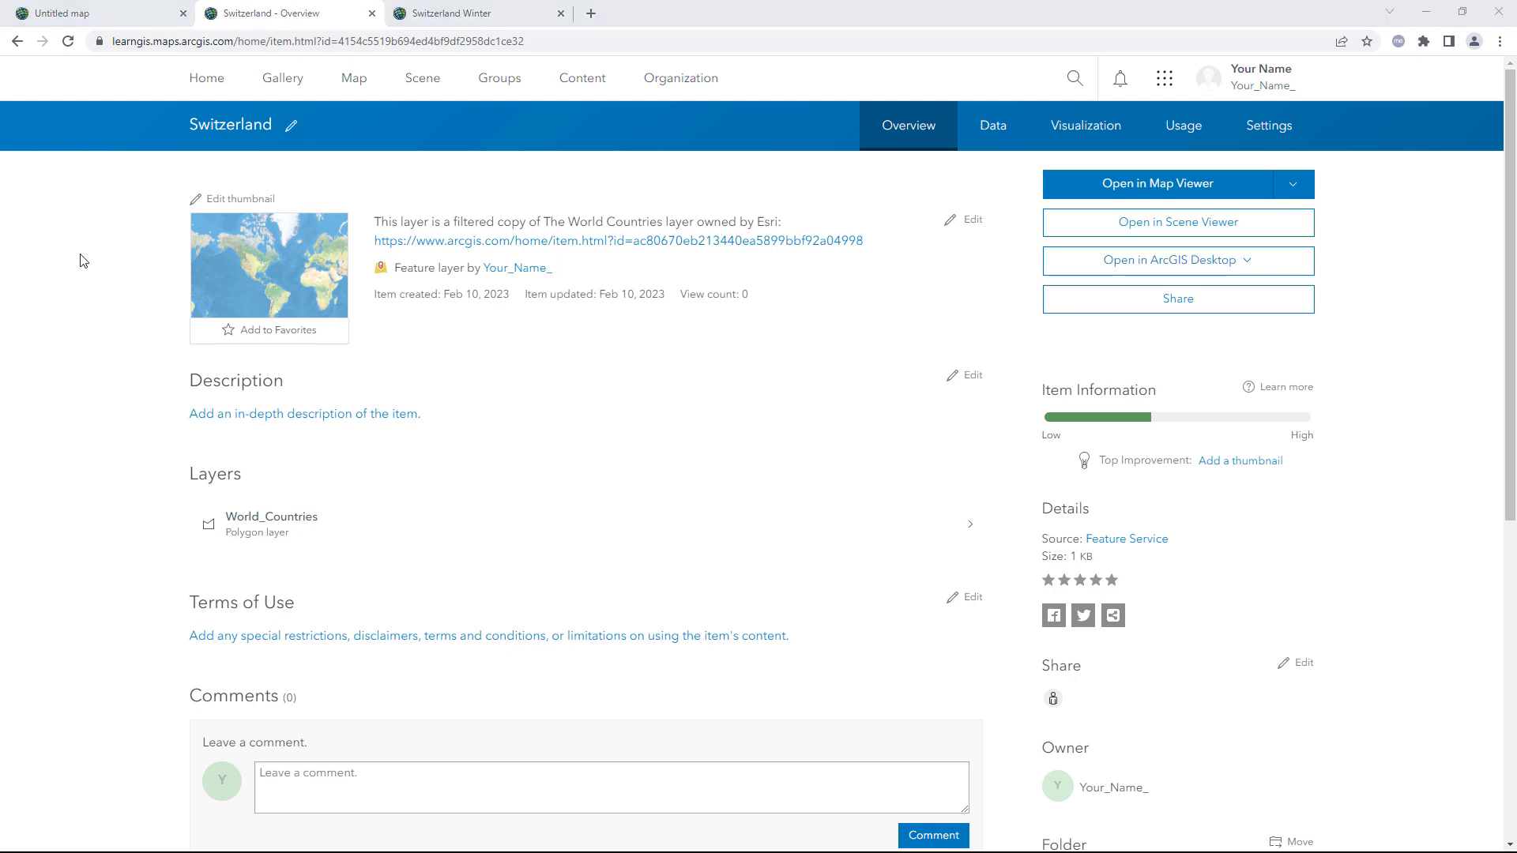
Paste the Esri and Garmin attribution into the Switzerland item's credits and save them.
scroll(798, 478, down, 5)
scroll(806, 482, down, 1)
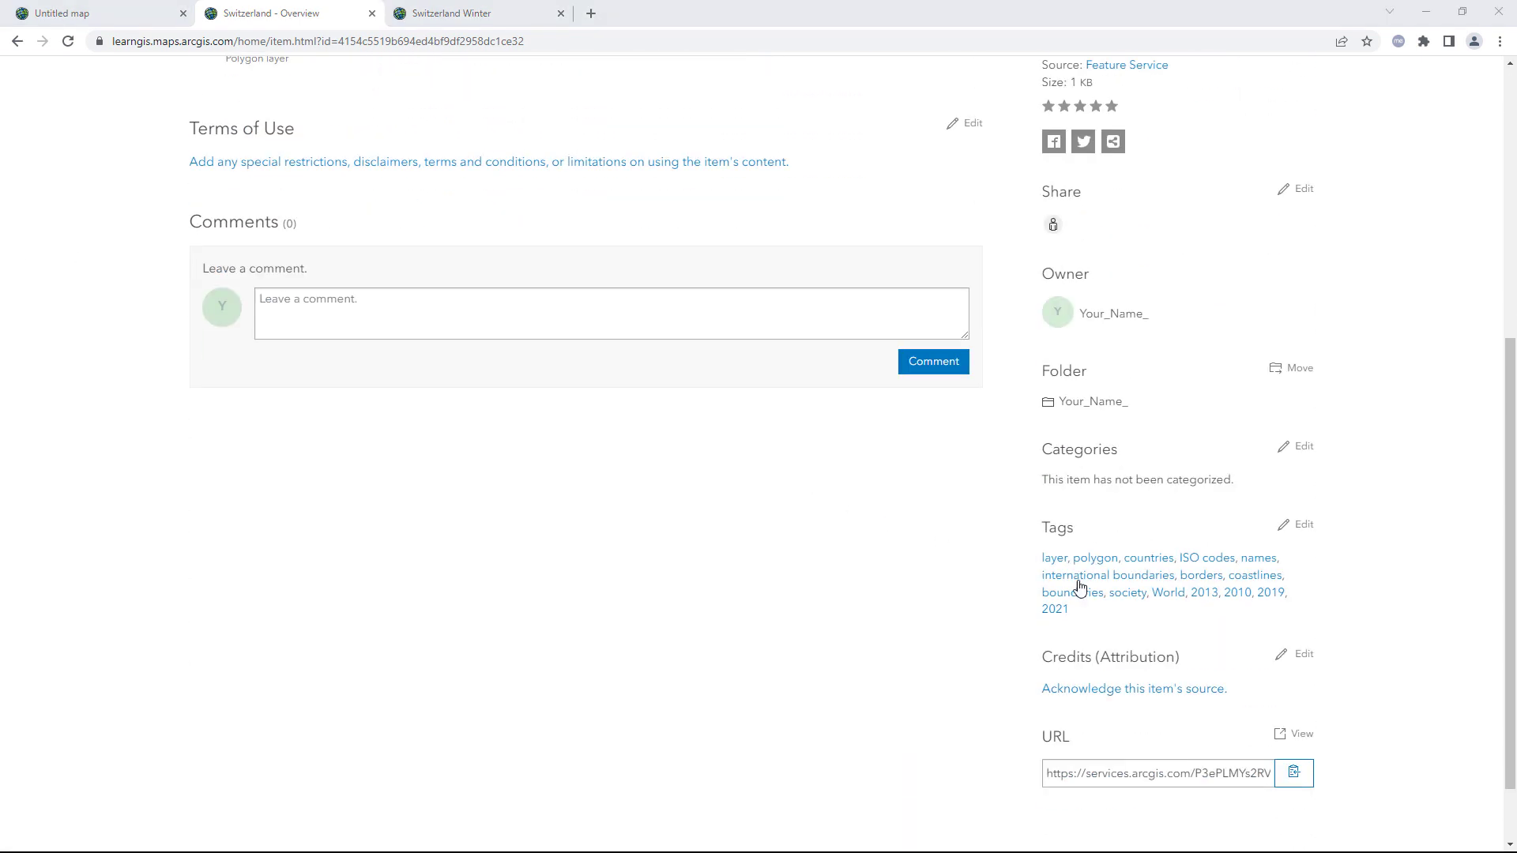
click(1296, 656)
text(Esri; Garmin International, Inc.; U.S. Central Intelligence Agency)
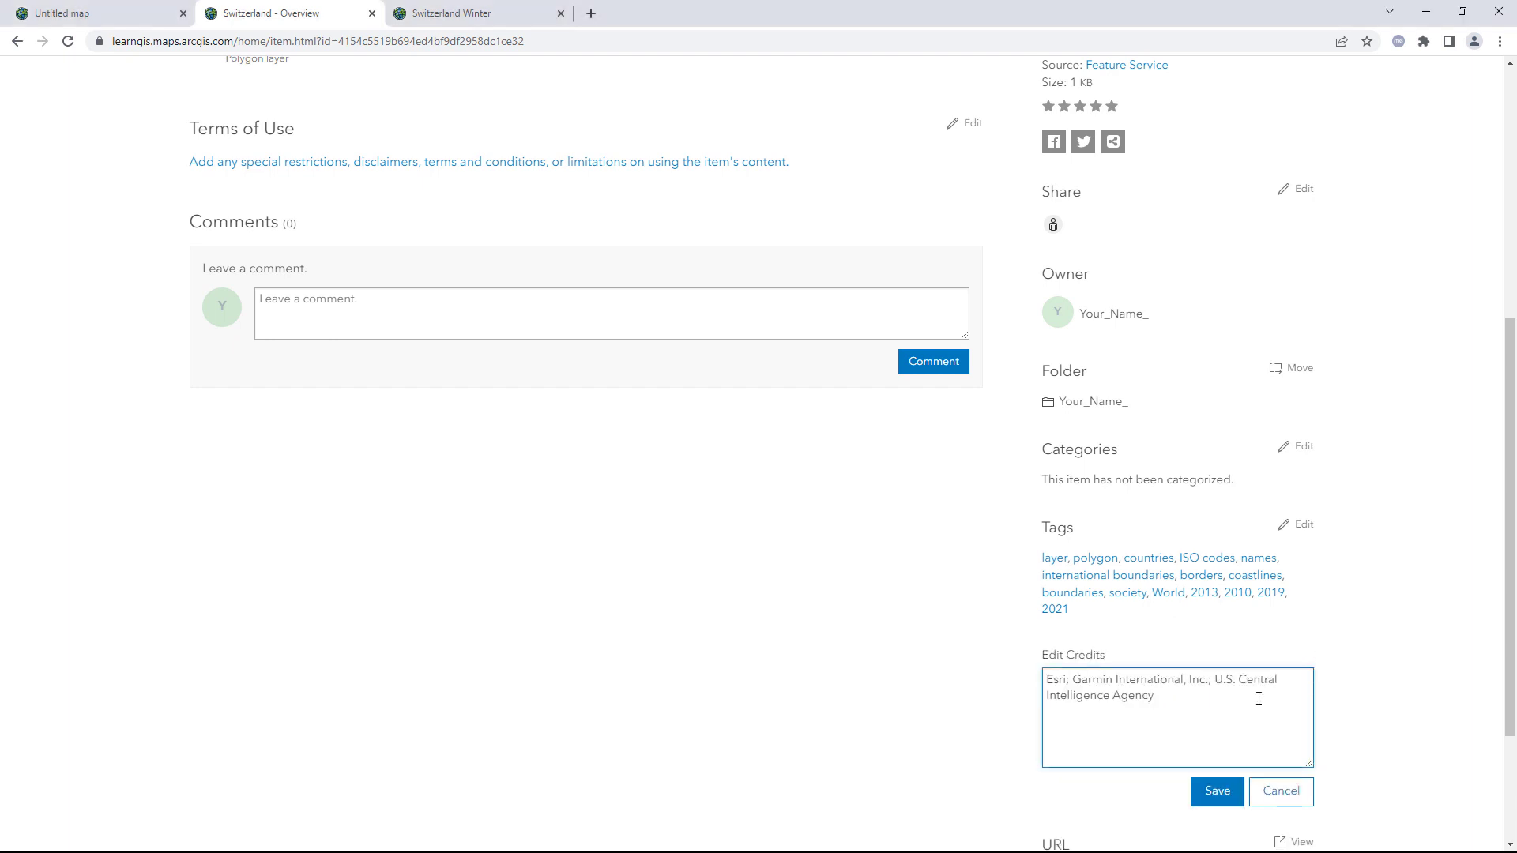
click(1218, 802)
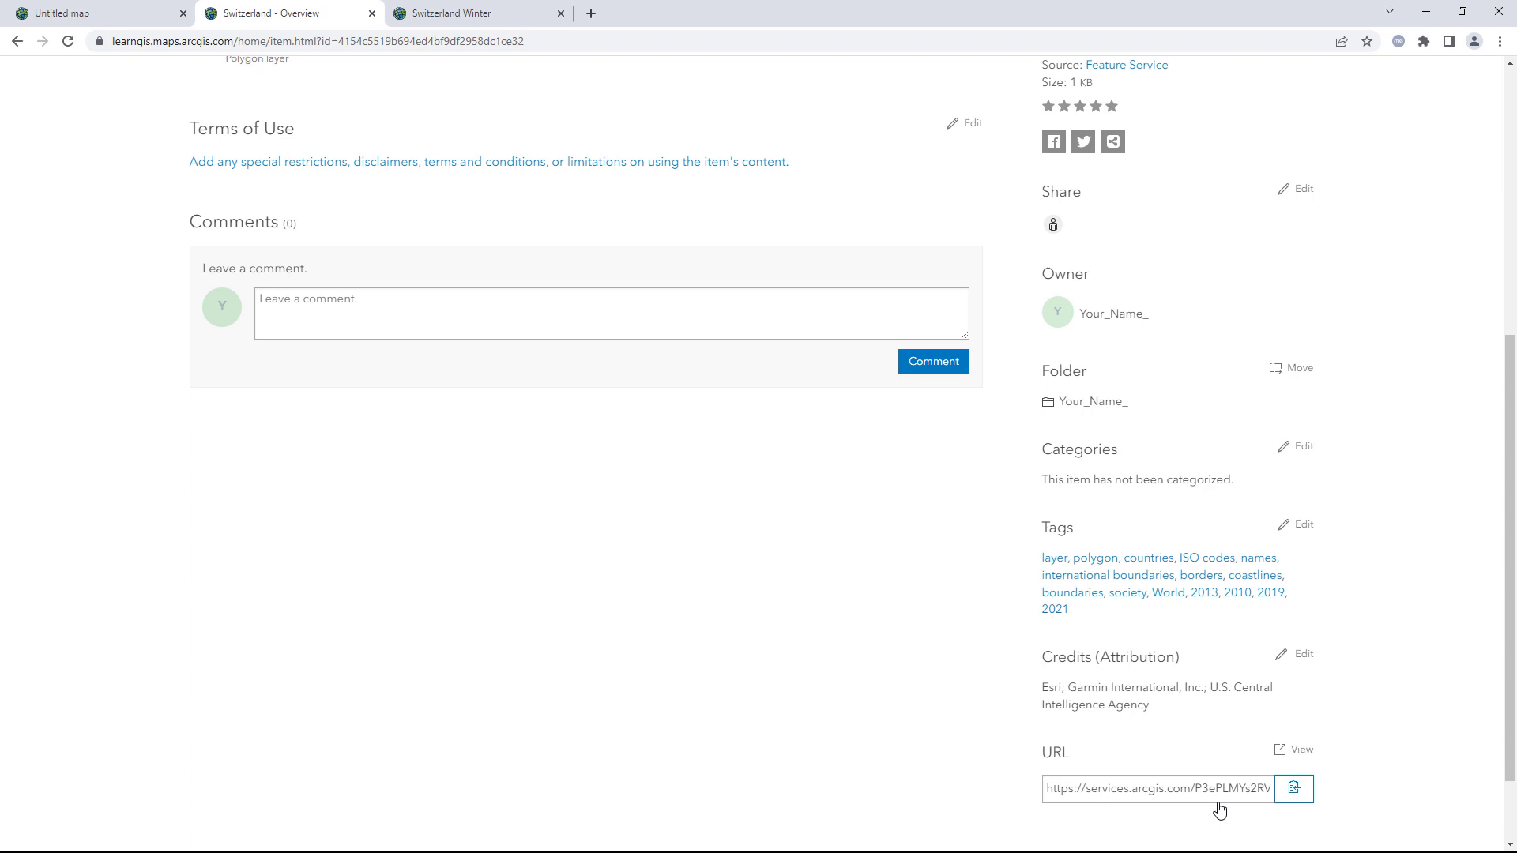
scroll(1219, 810, up, 6)
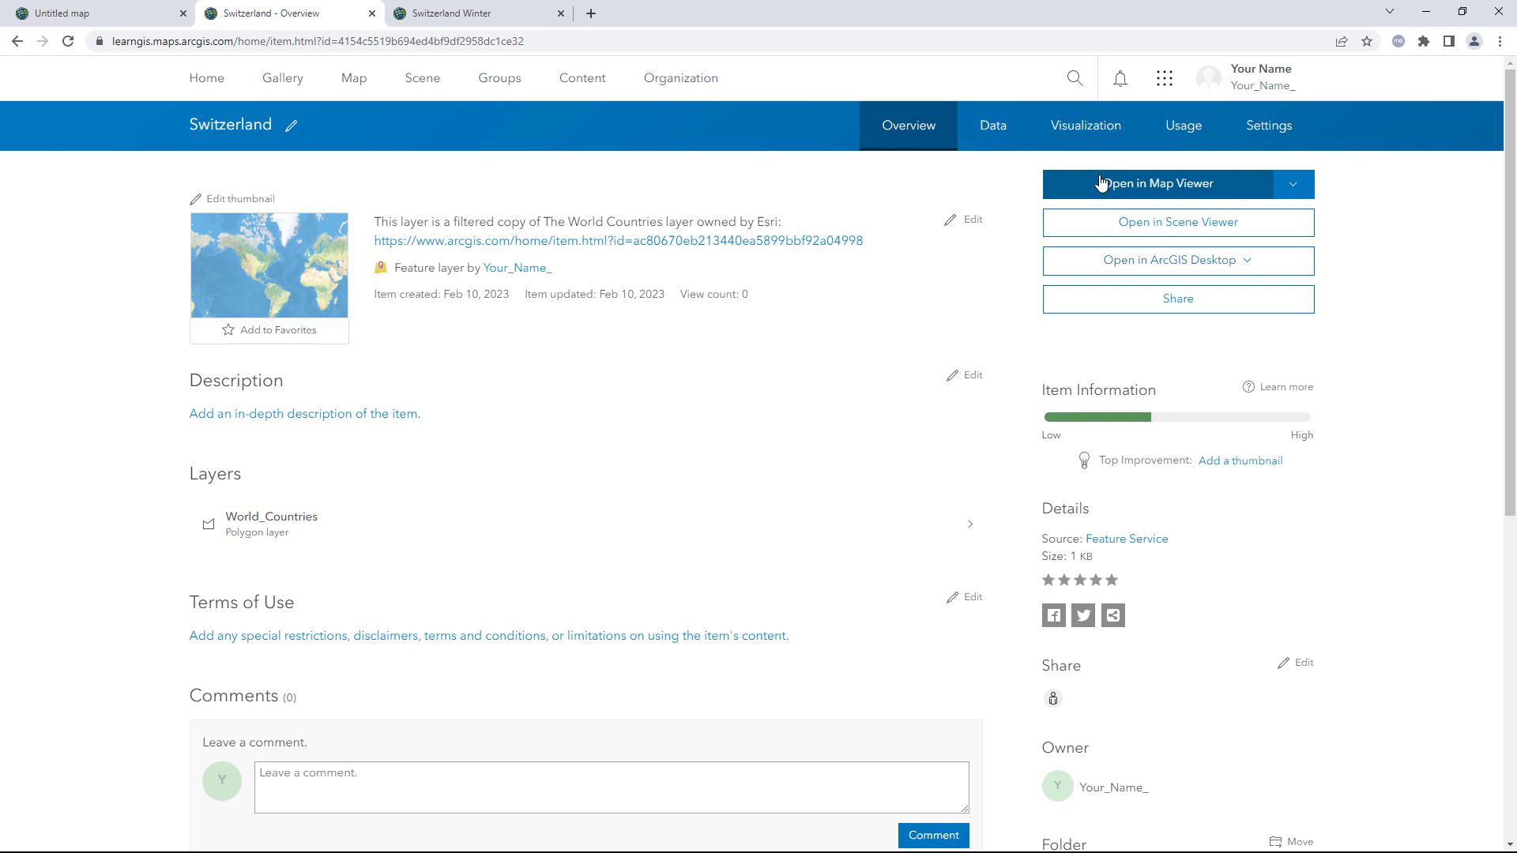
Show the Switzerland item's Visualization page zoomed in on the Switzerland polygon.
click(1083, 136)
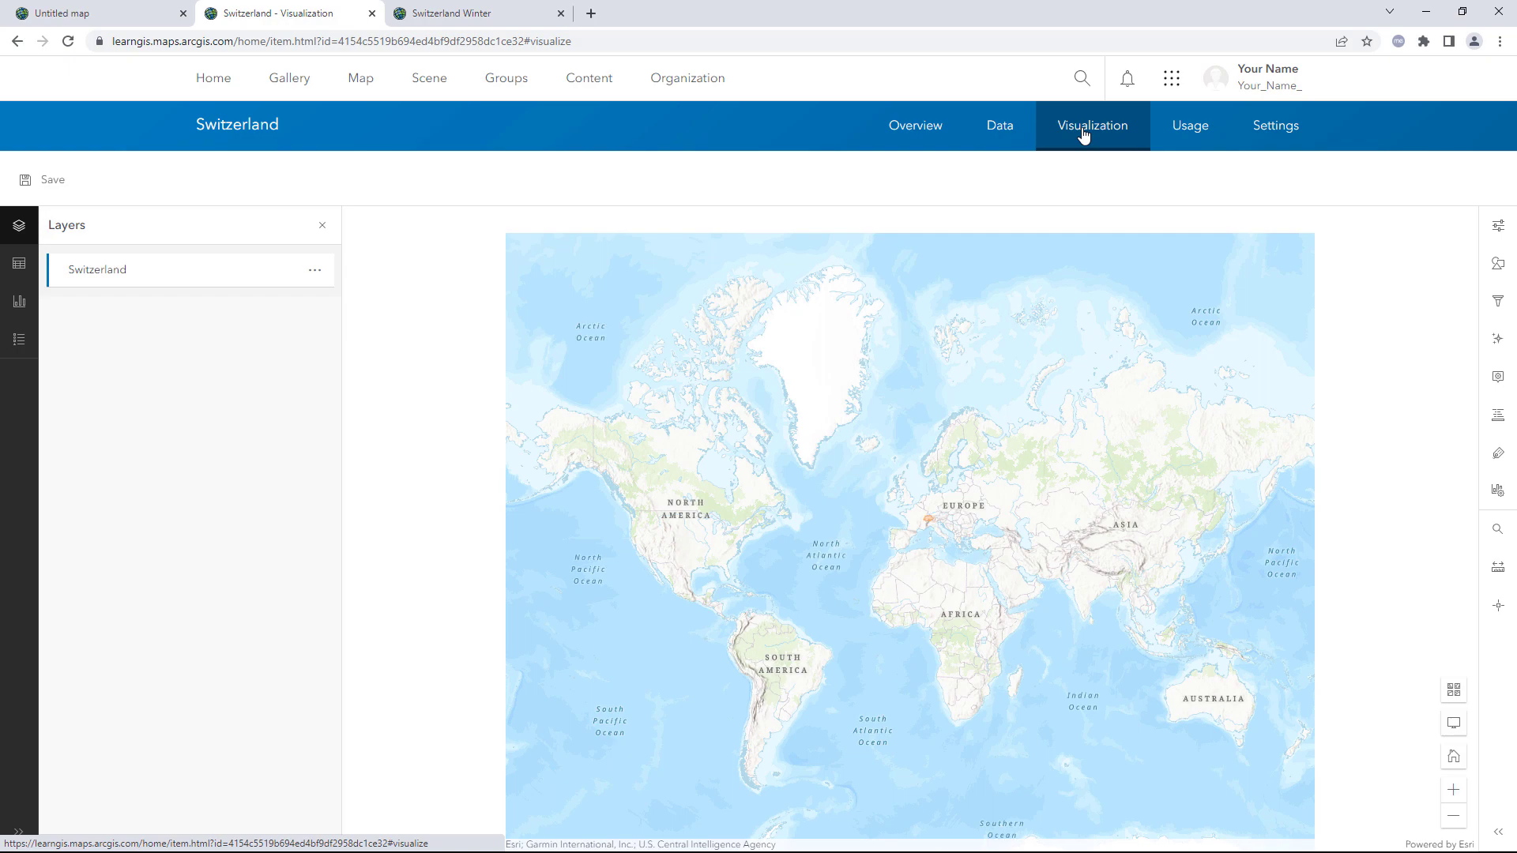
scroll(925, 523, up, 1)
scroll(926, 523, up, 5)
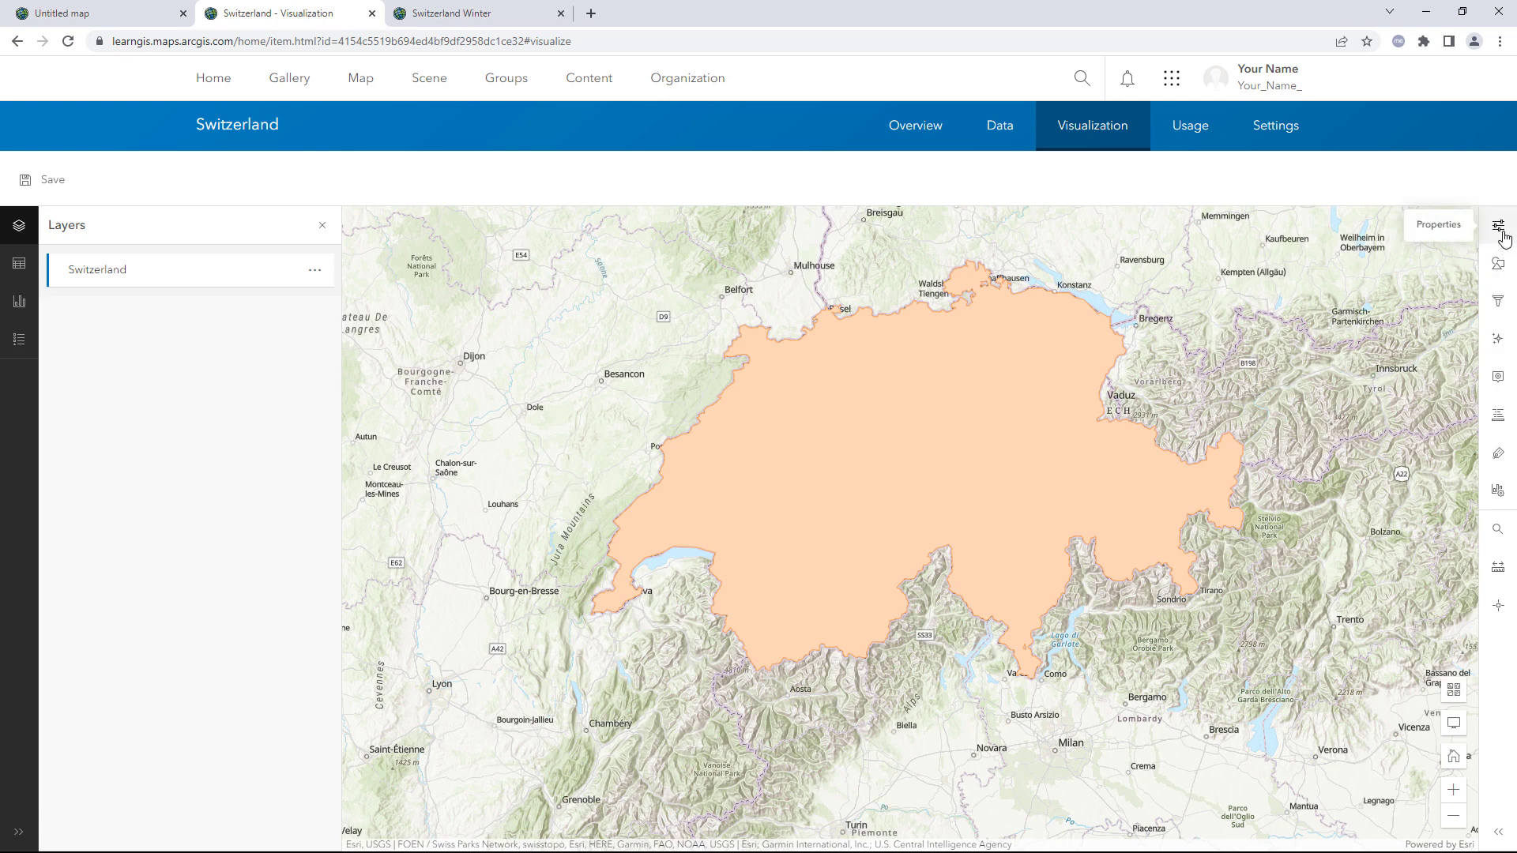
Give the Switzerland layer 40% transparency and Multiply blending, then save the layer.
click(1499, 229)
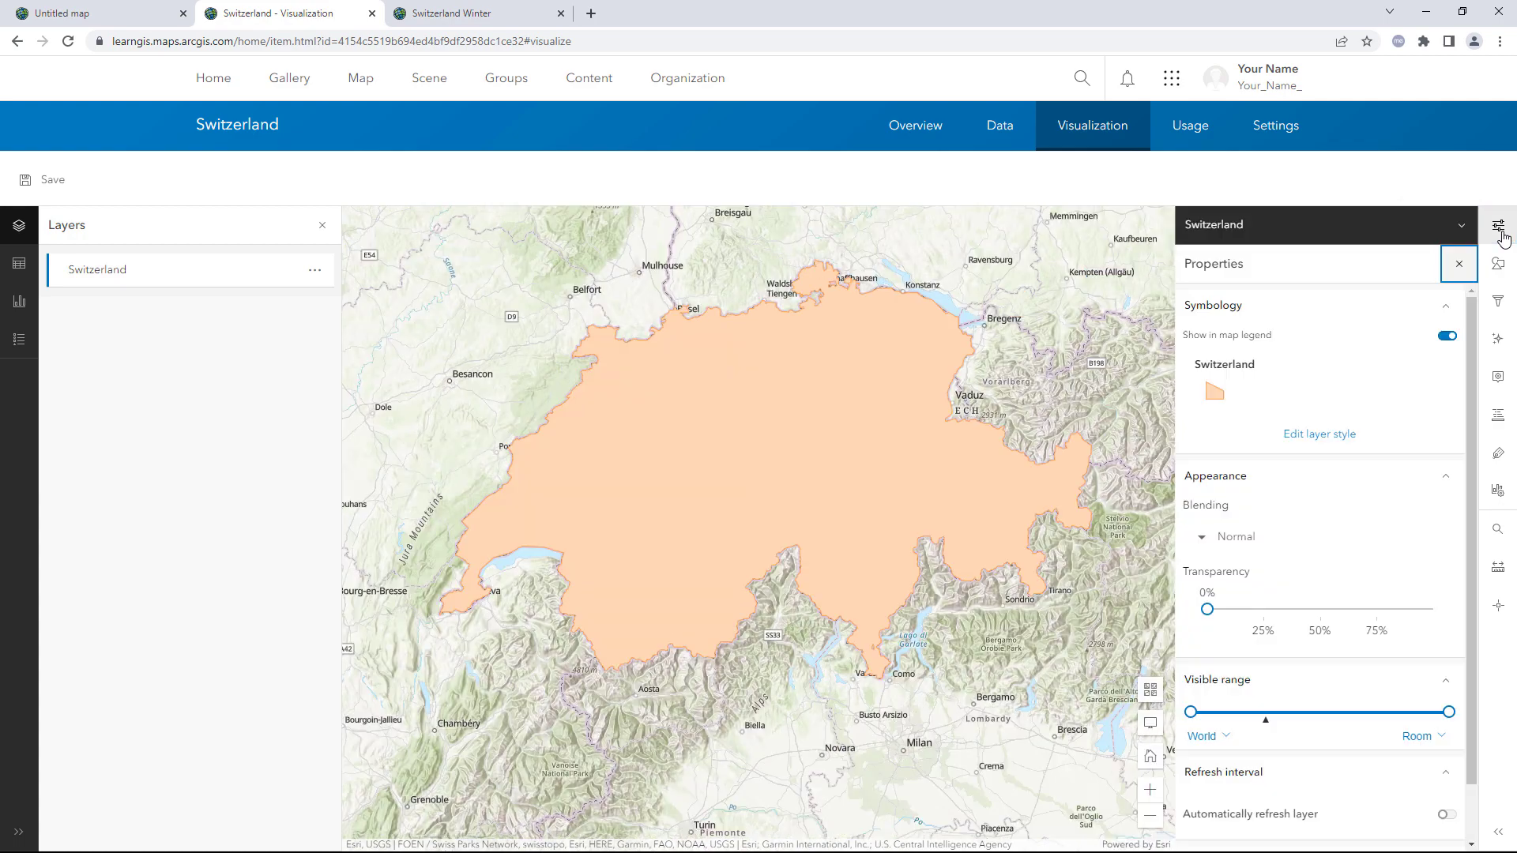
click(1211, 592)
text(40)
key(Return)
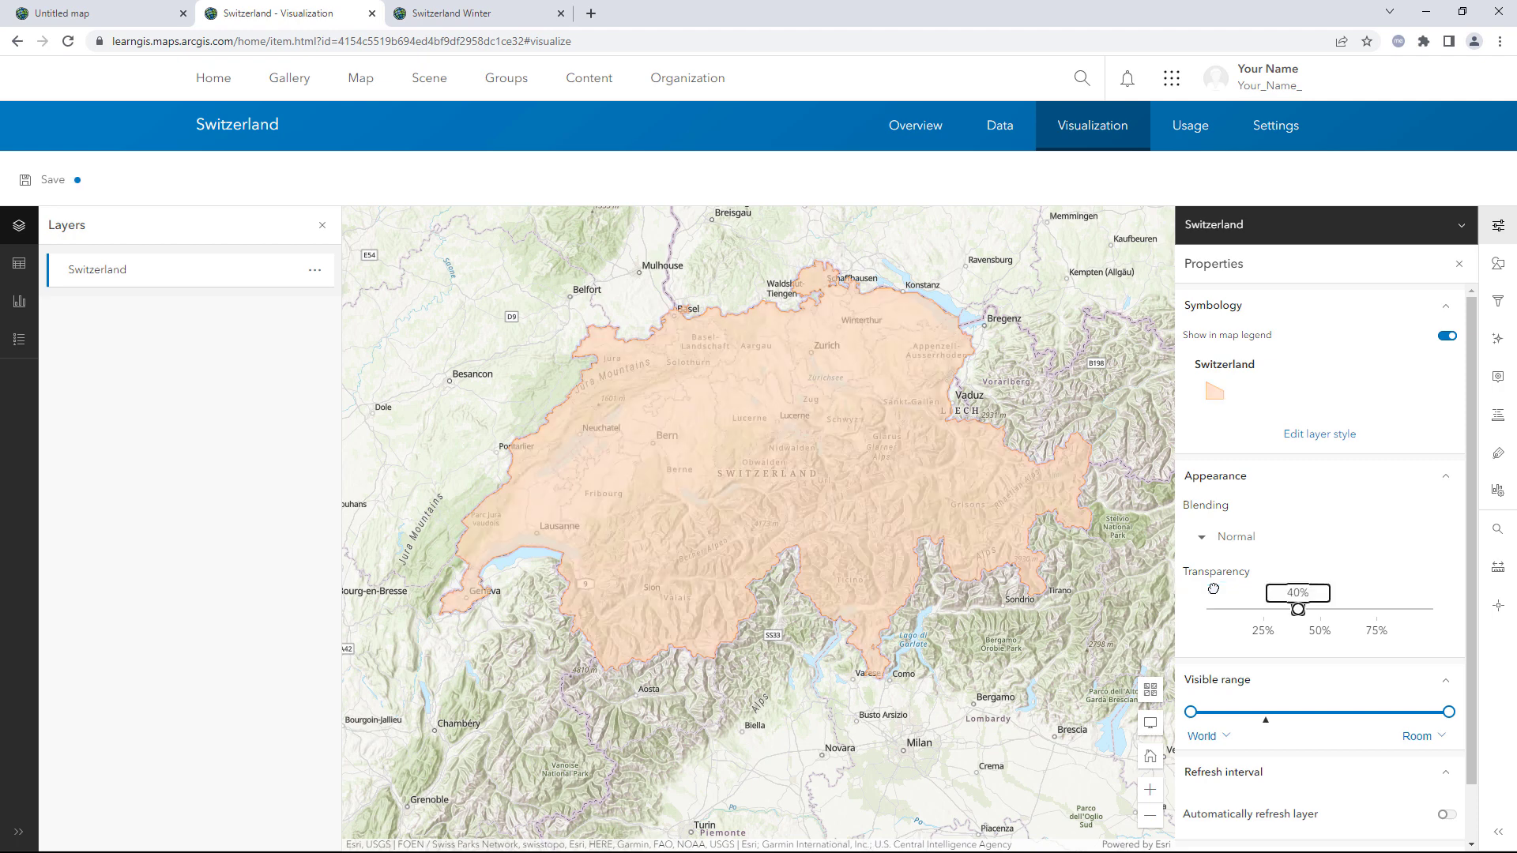
click(1210, 539)
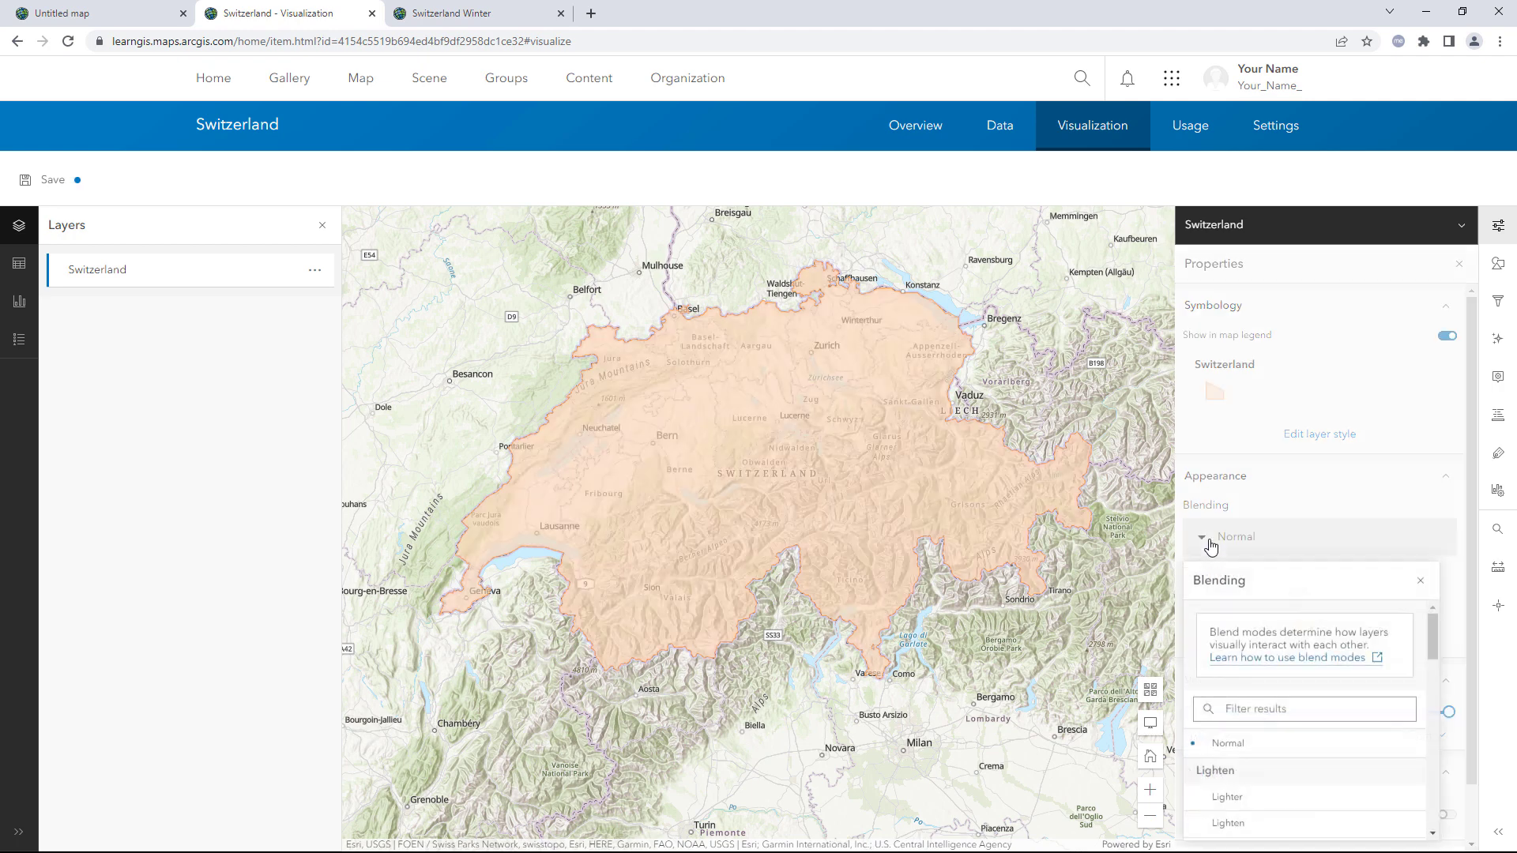
scroll(1286, 714, down, 5)
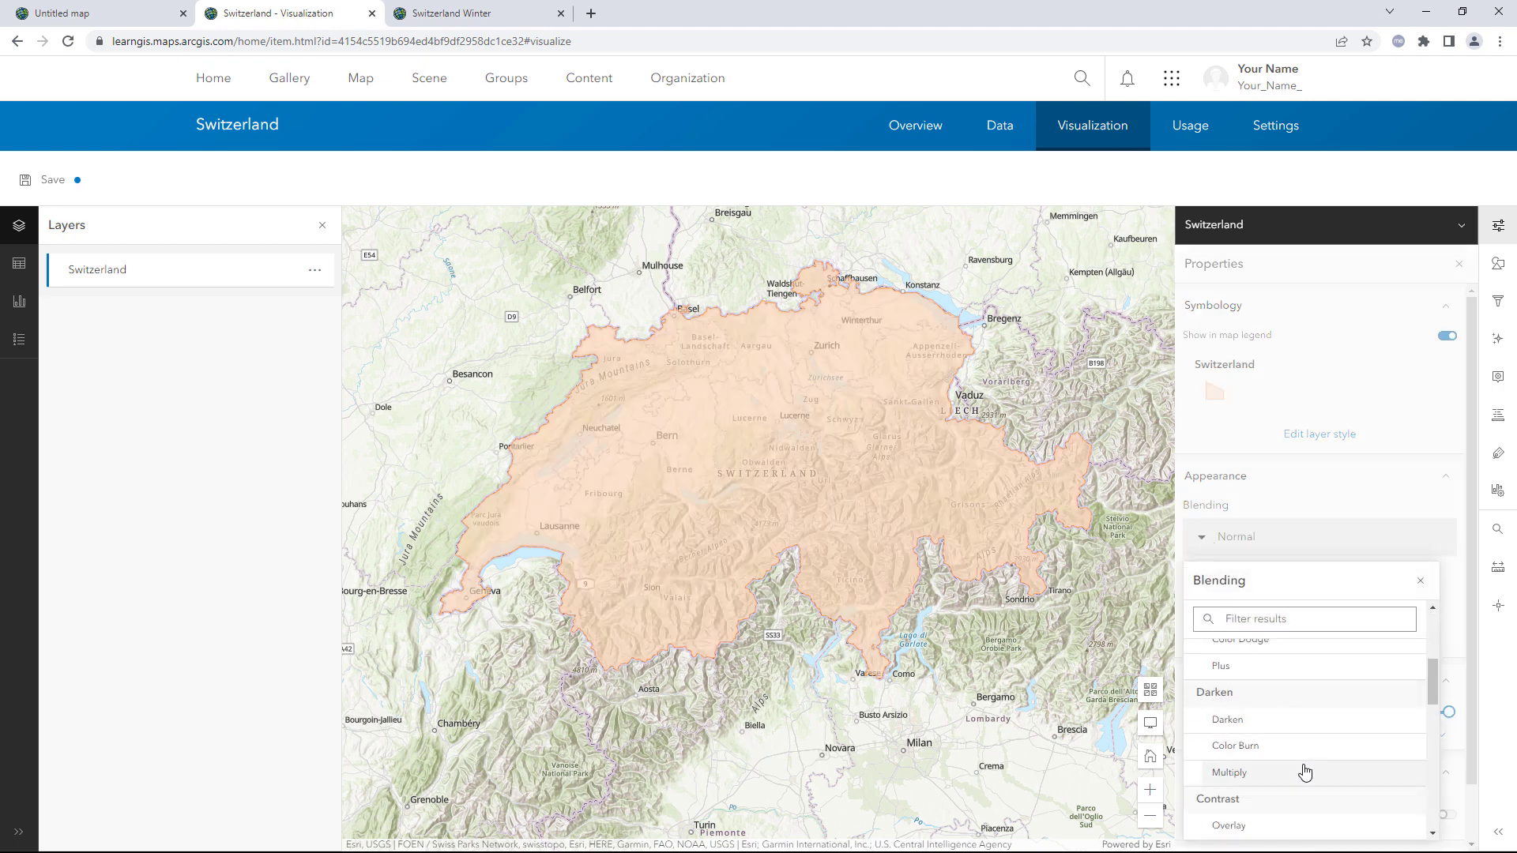
click(1305, 773)
click(1338, 496)
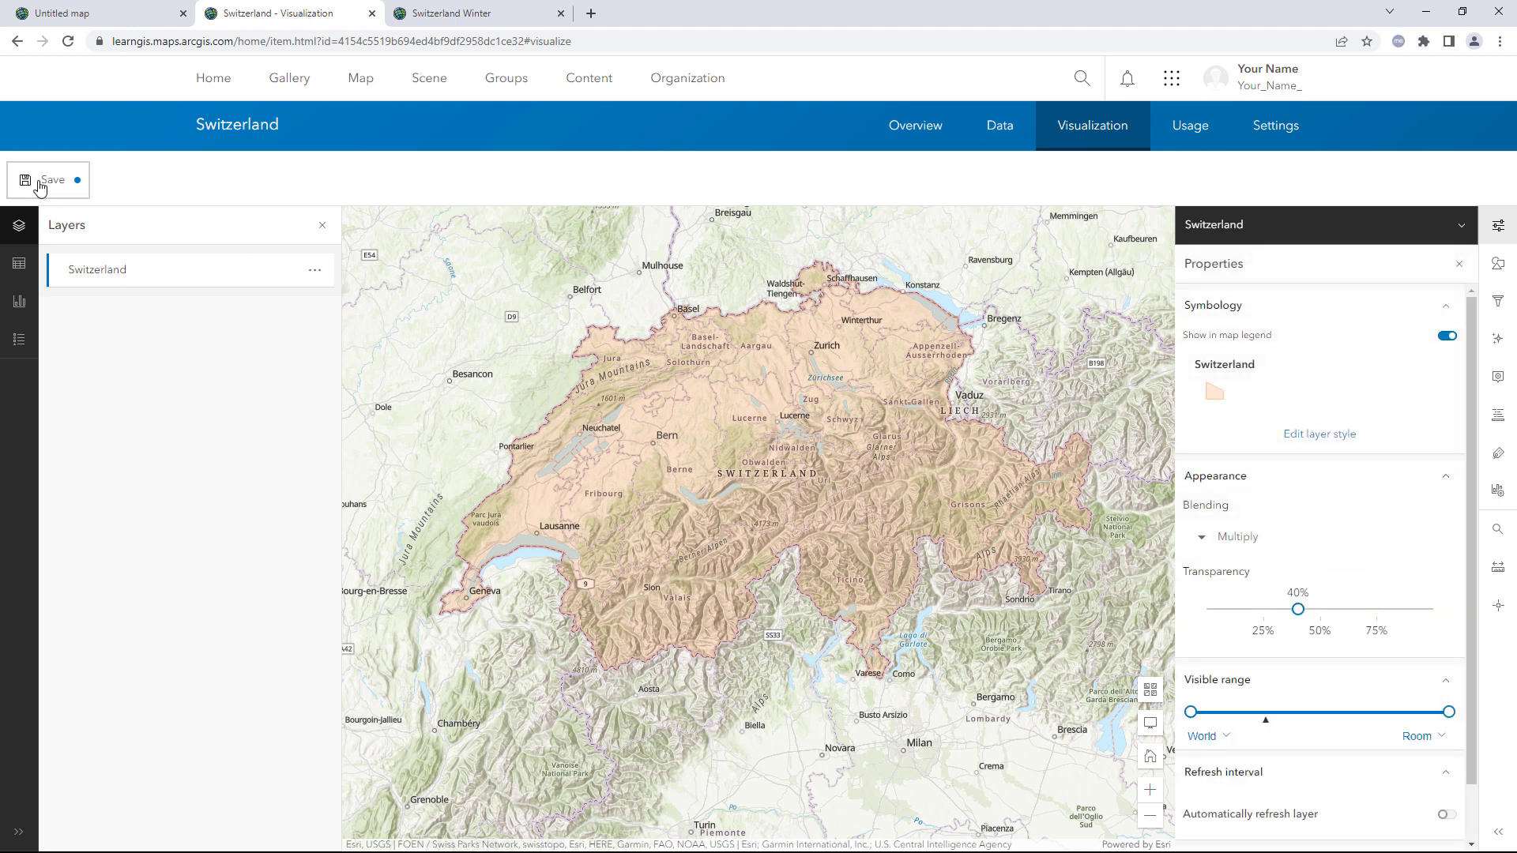
click(40, 186)
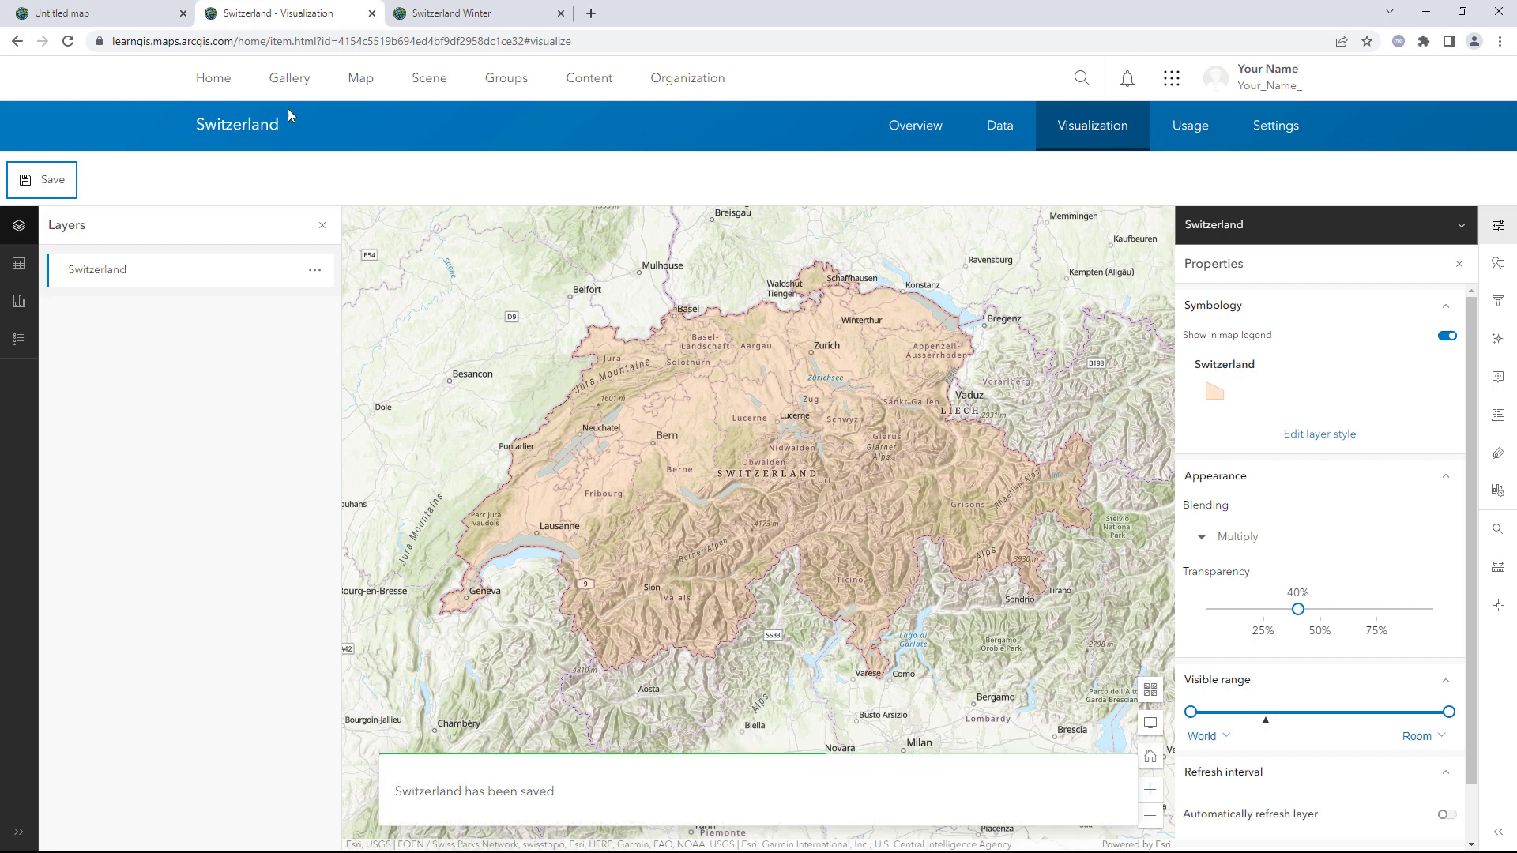
Add the Switzerland layer from My Content to the Switzerland Winter web map.
click(431, 14)
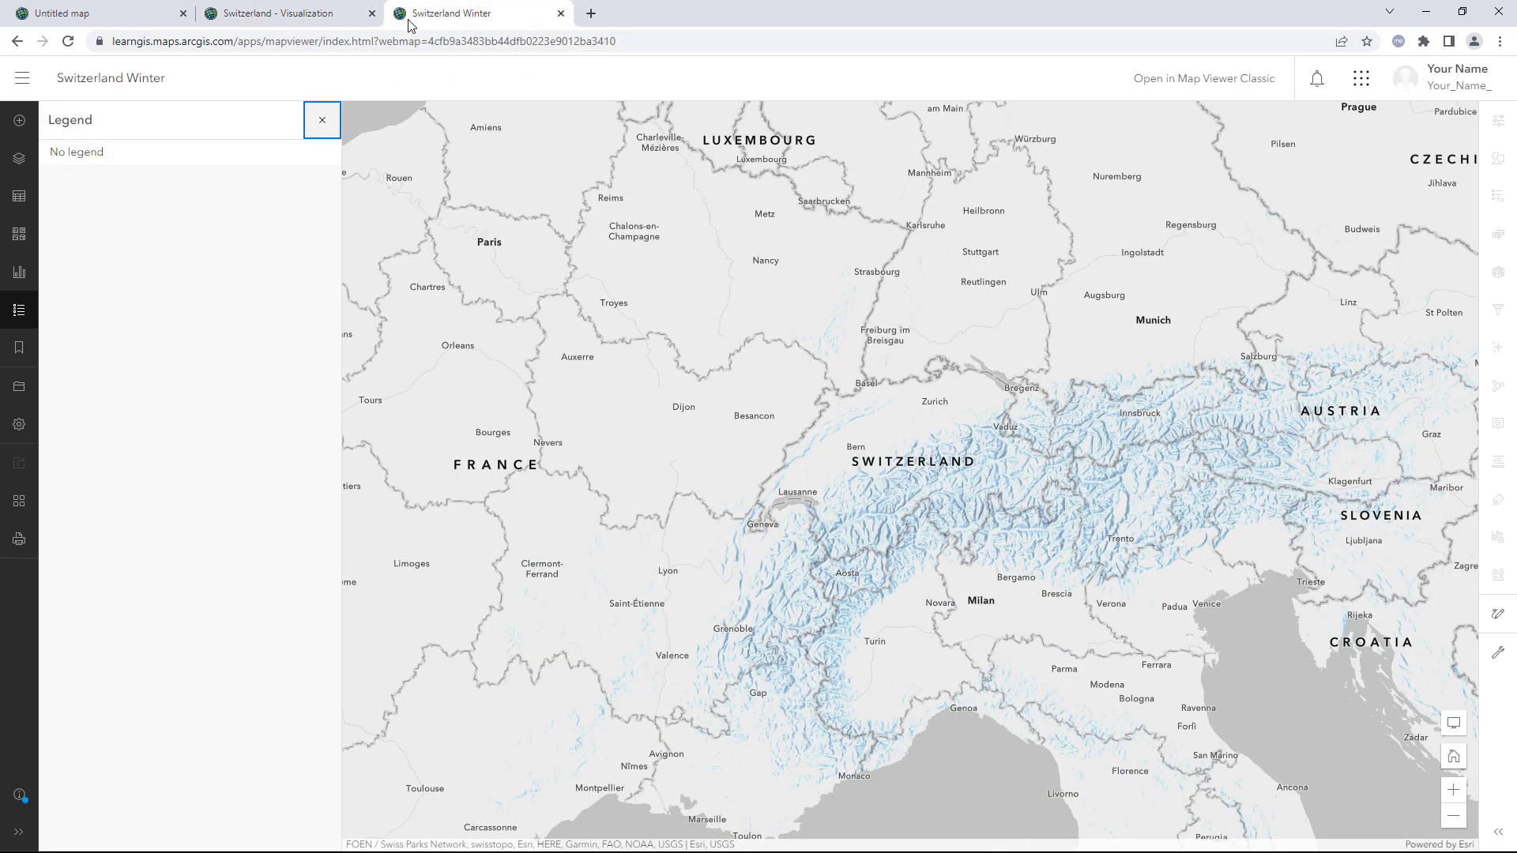
click(21, 161)
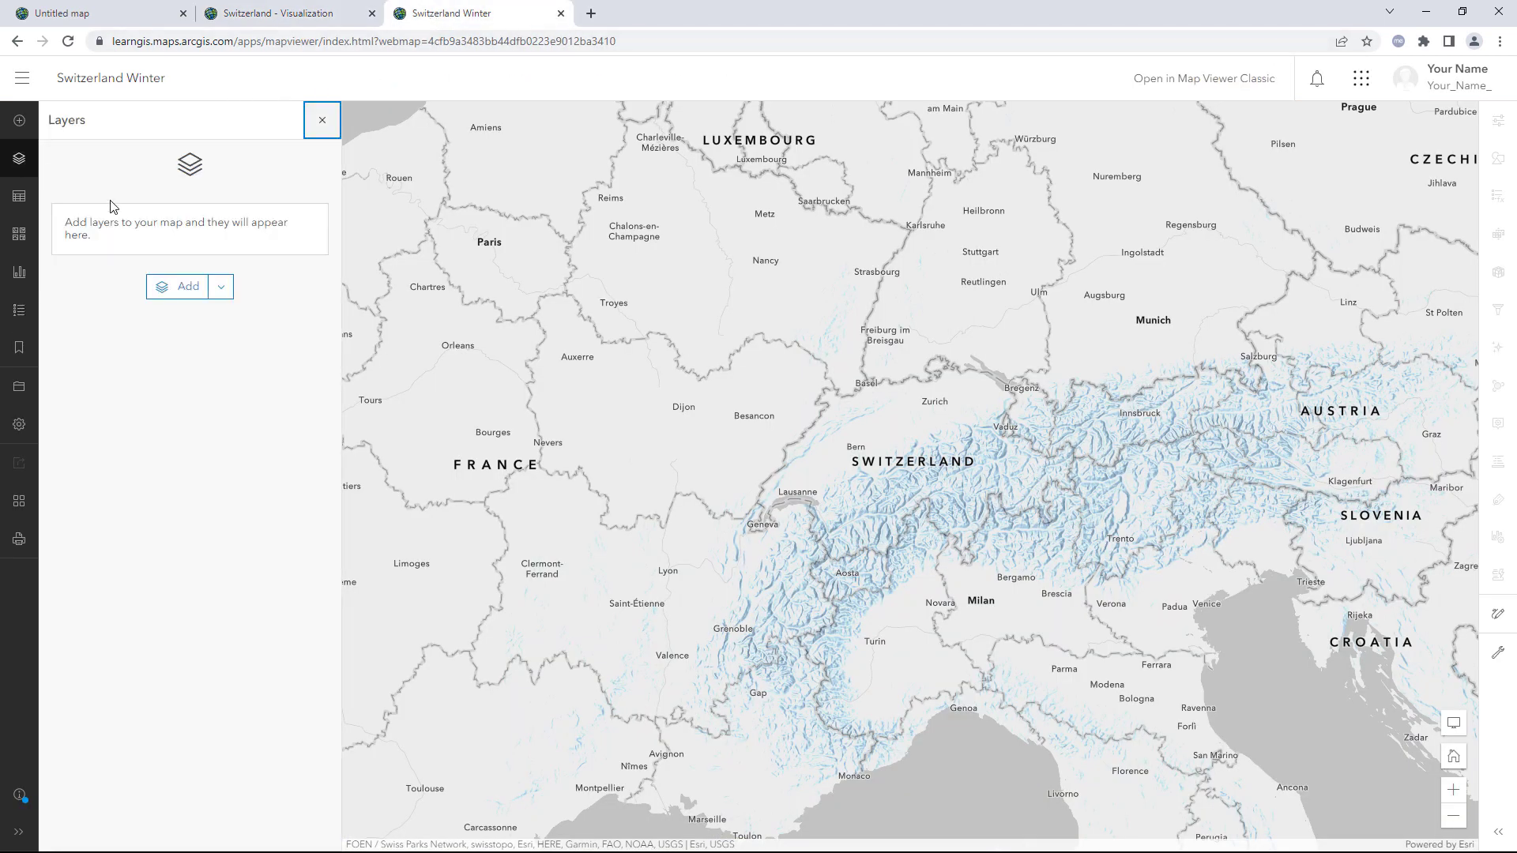
click(178, 288)
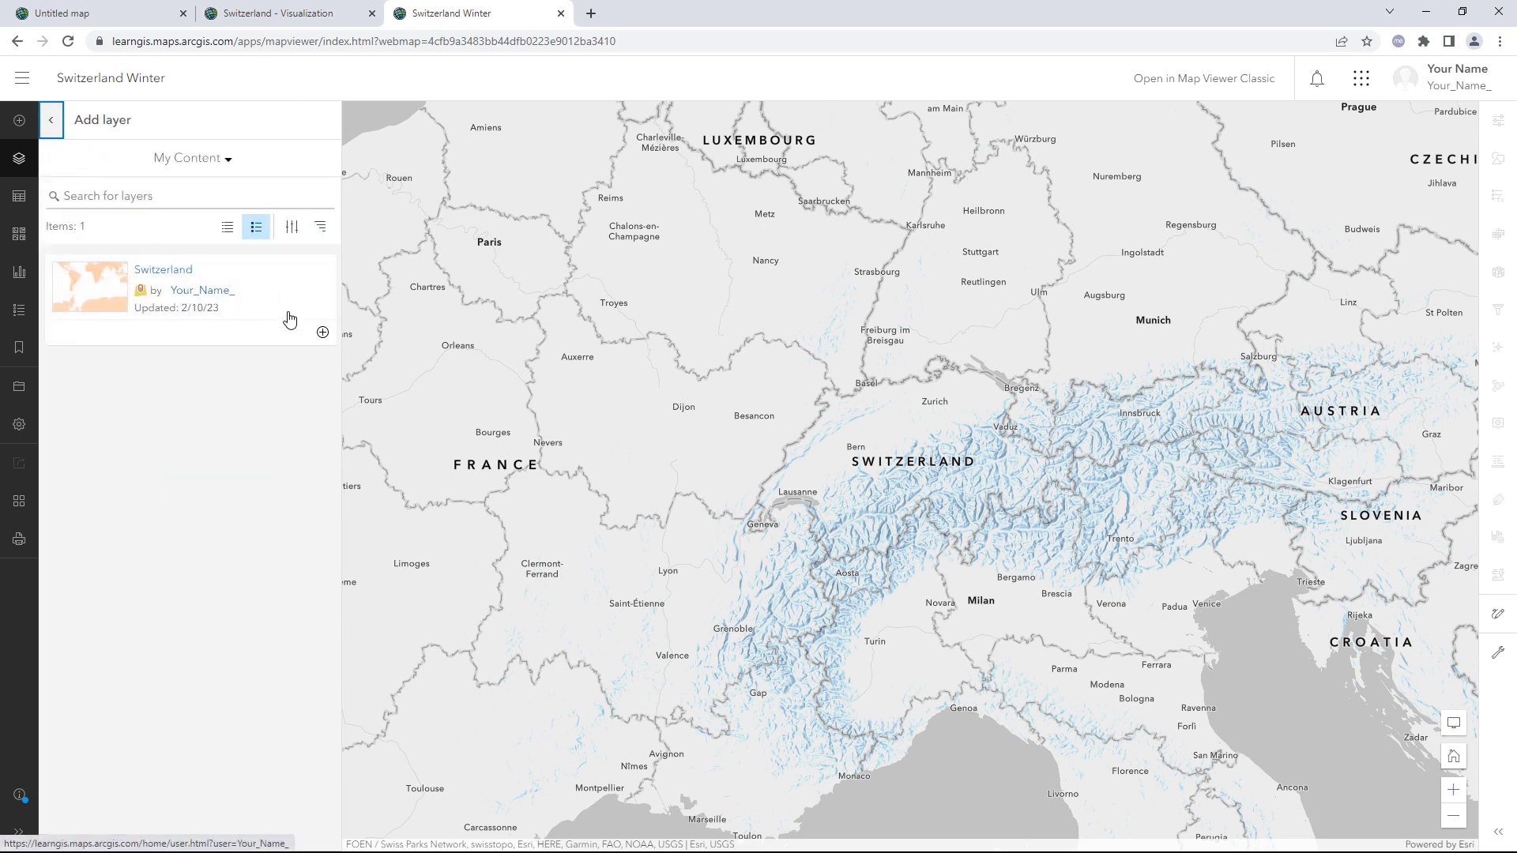
click(323, 333)
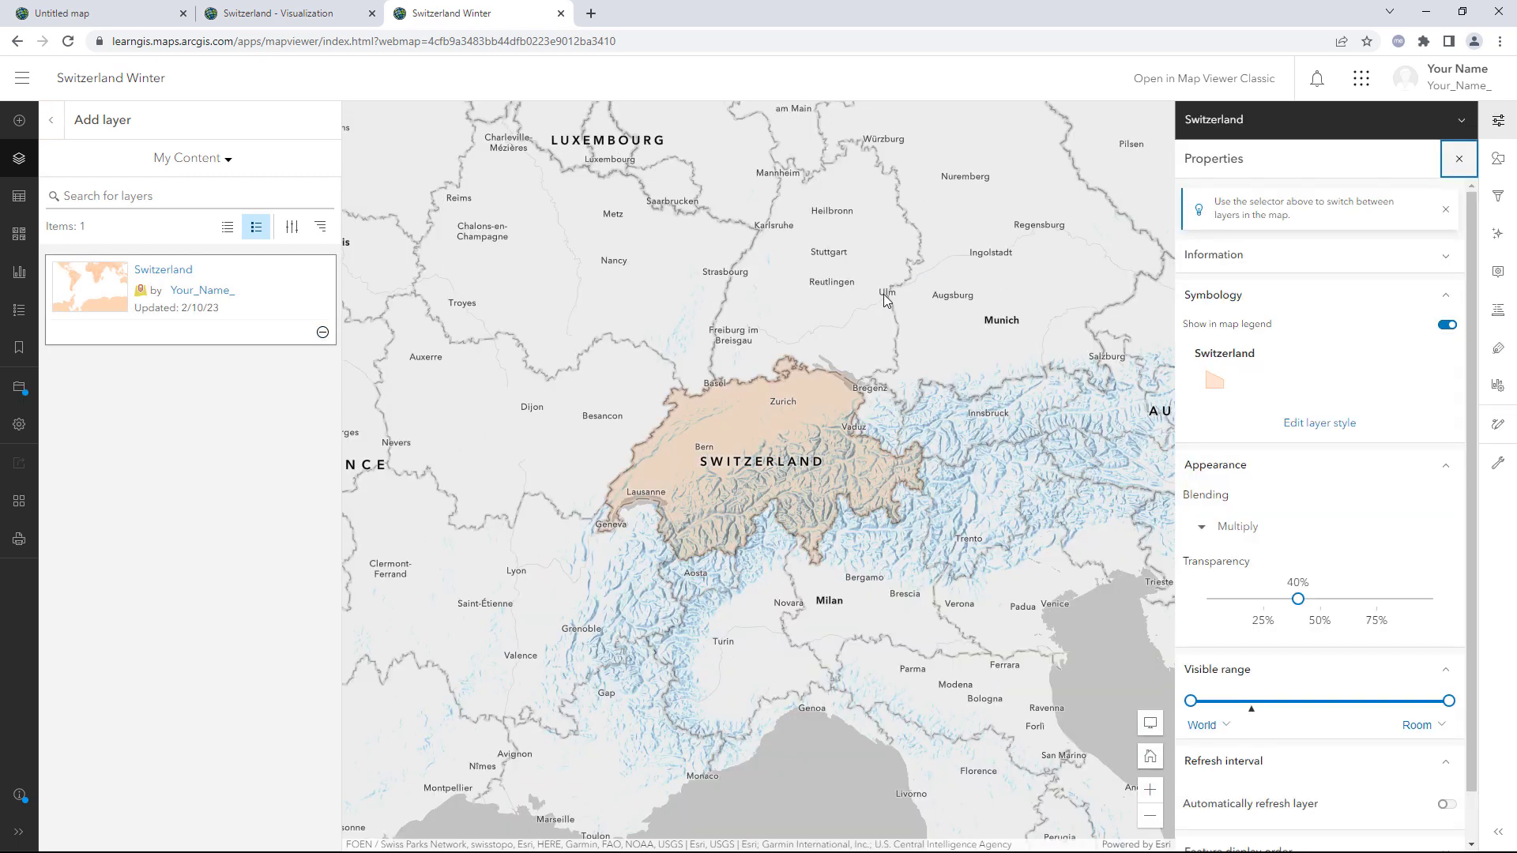
Apply a 163-degree Hue rotate effect to the Switzerland layer, turning it blue.
click(1484, 246)
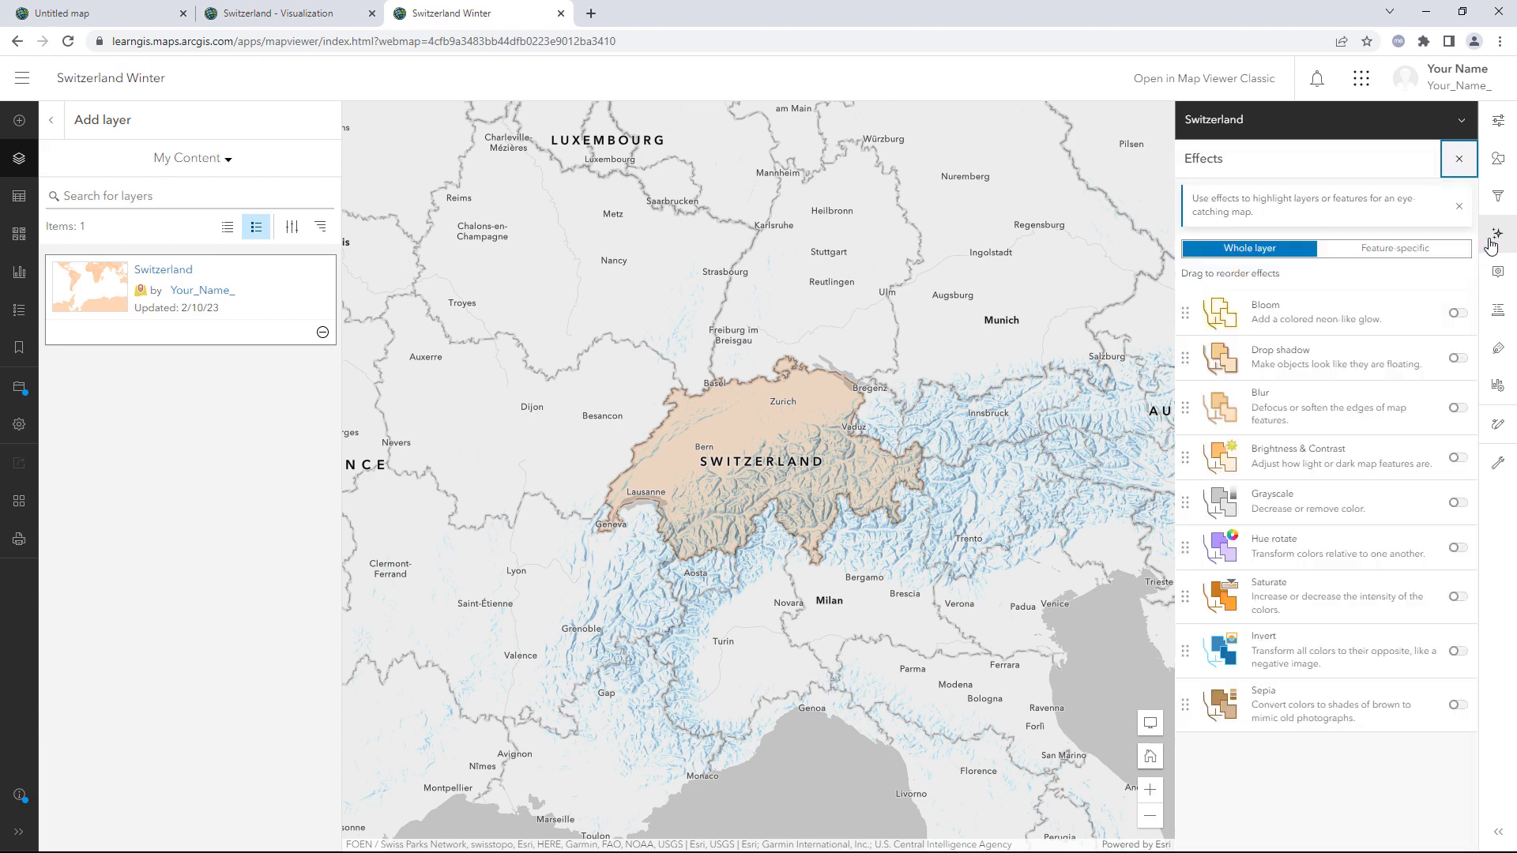
click(1458, 548)
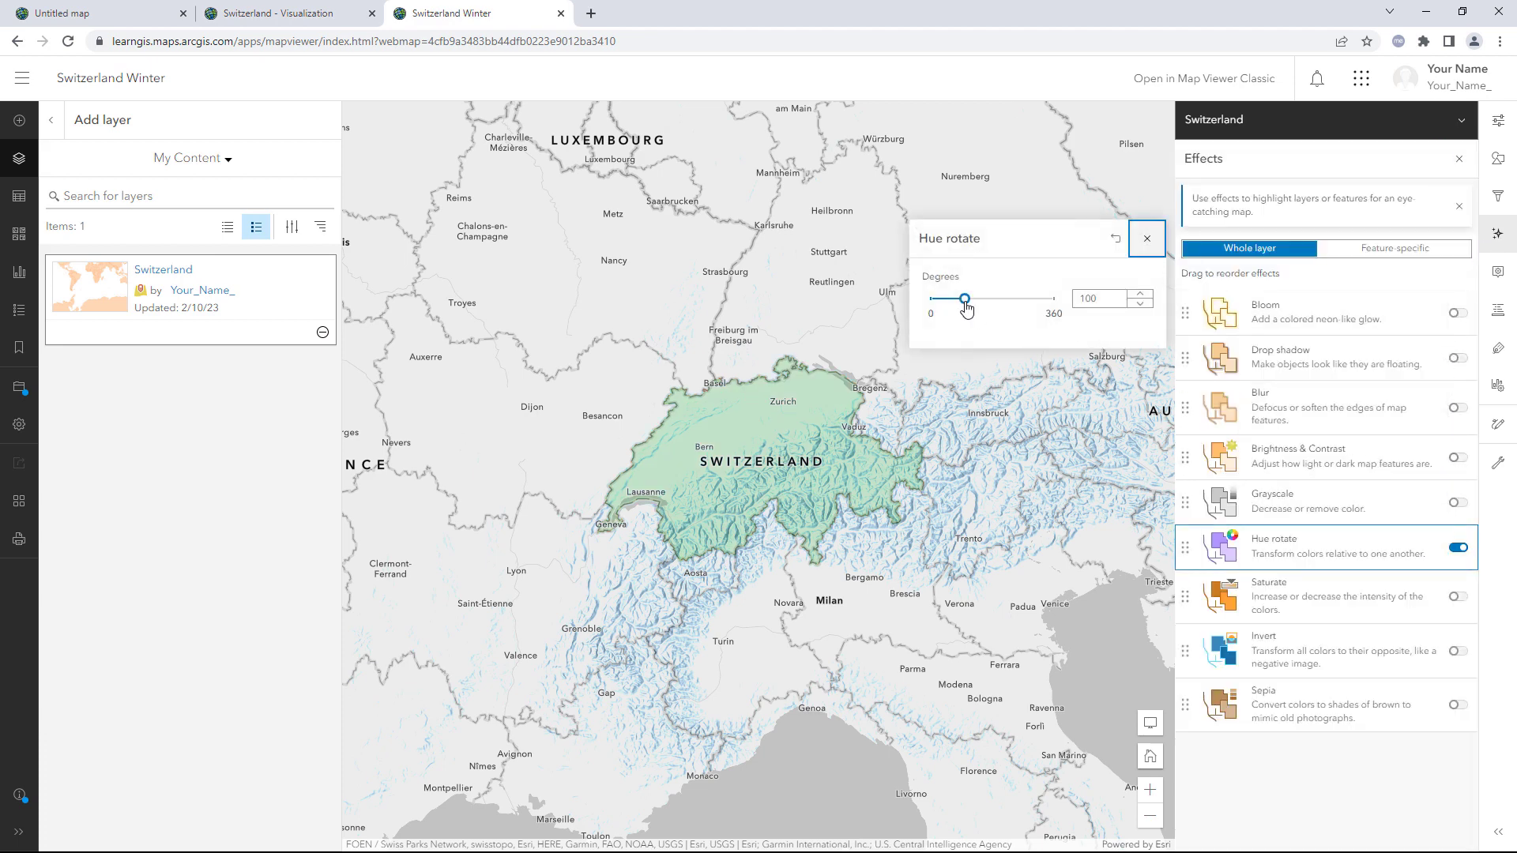
drag(965, 299, 990, 307)
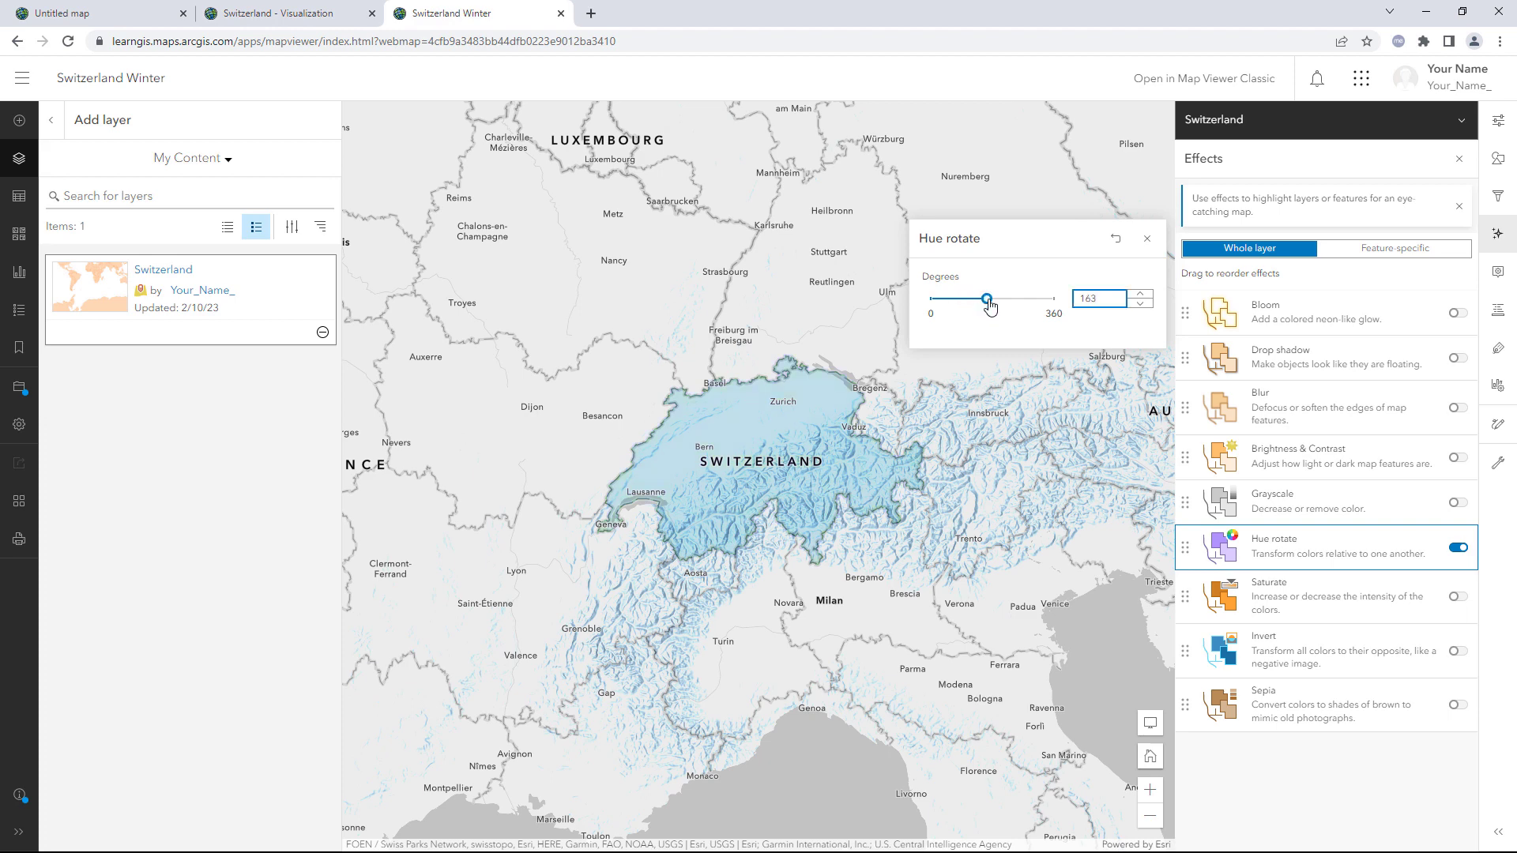
click(1147, 239)
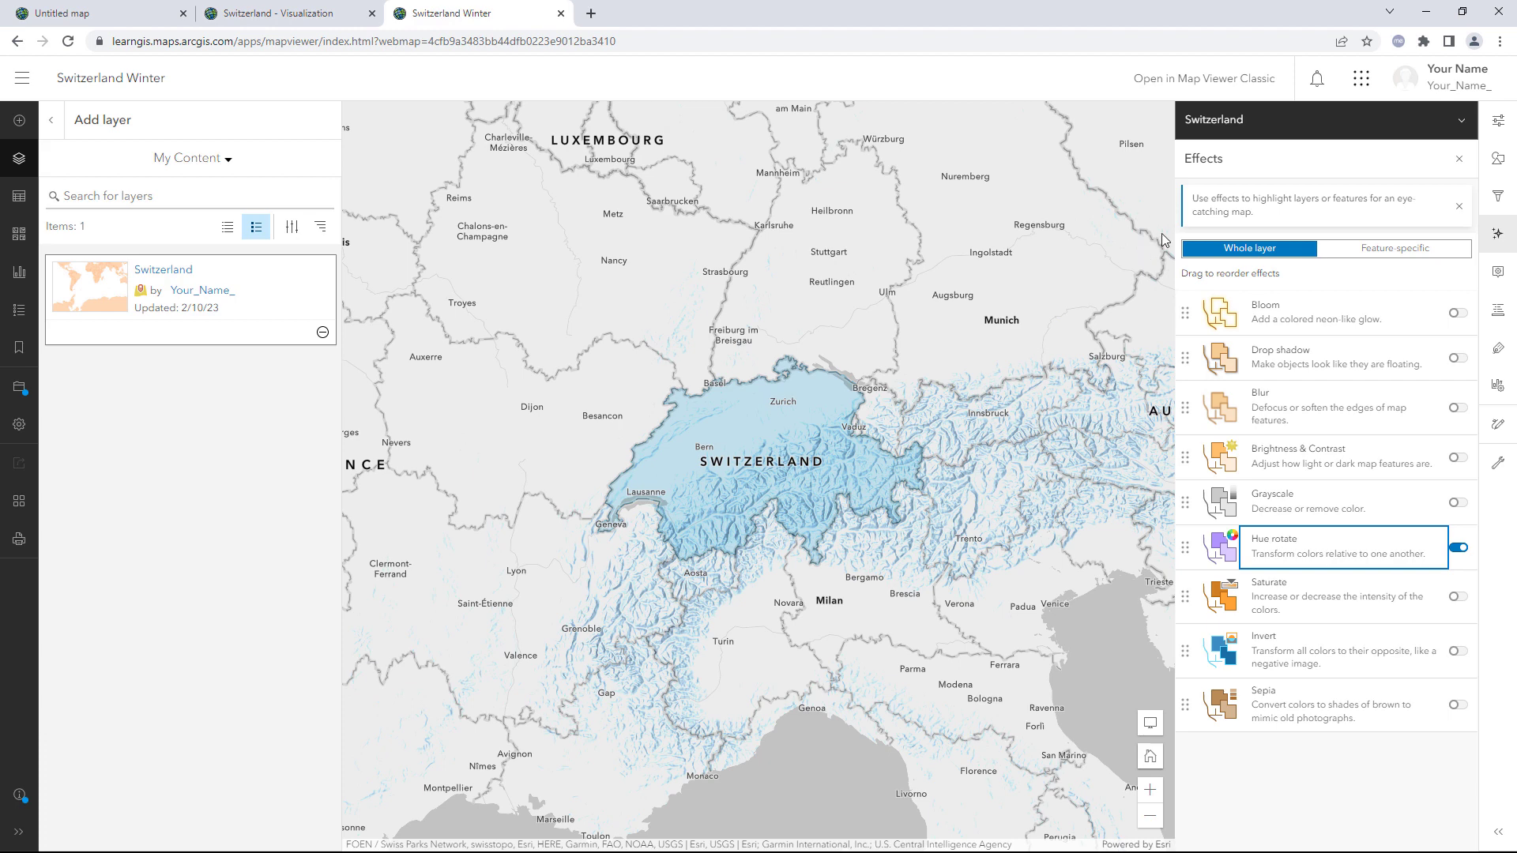
click(1496, 123)
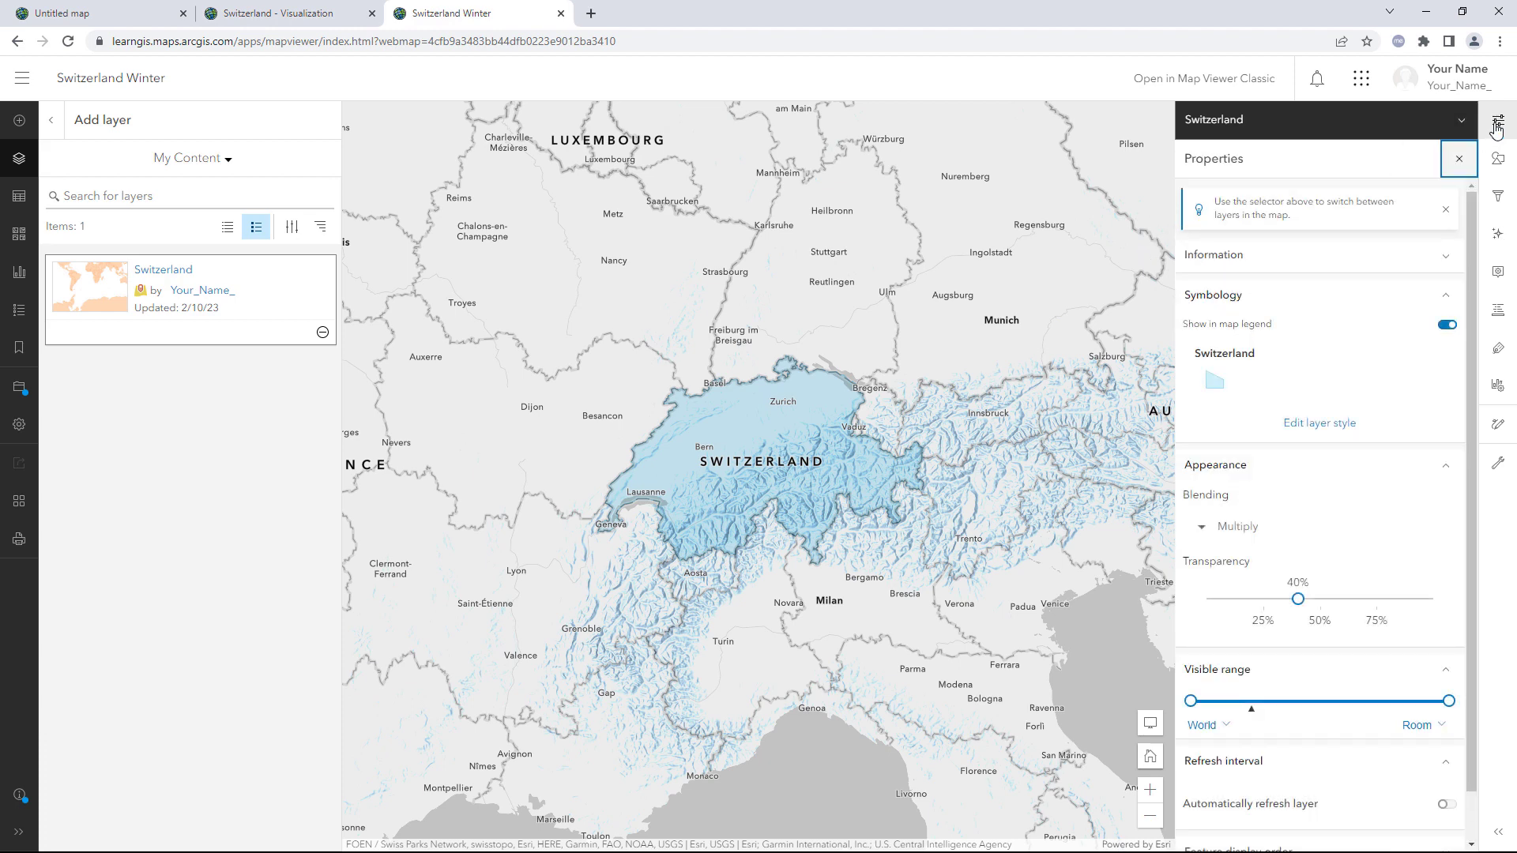
Show the Switzerland layer's properties status: Effects stored in the web map, Blending in the source layer.
click(1445, 259)
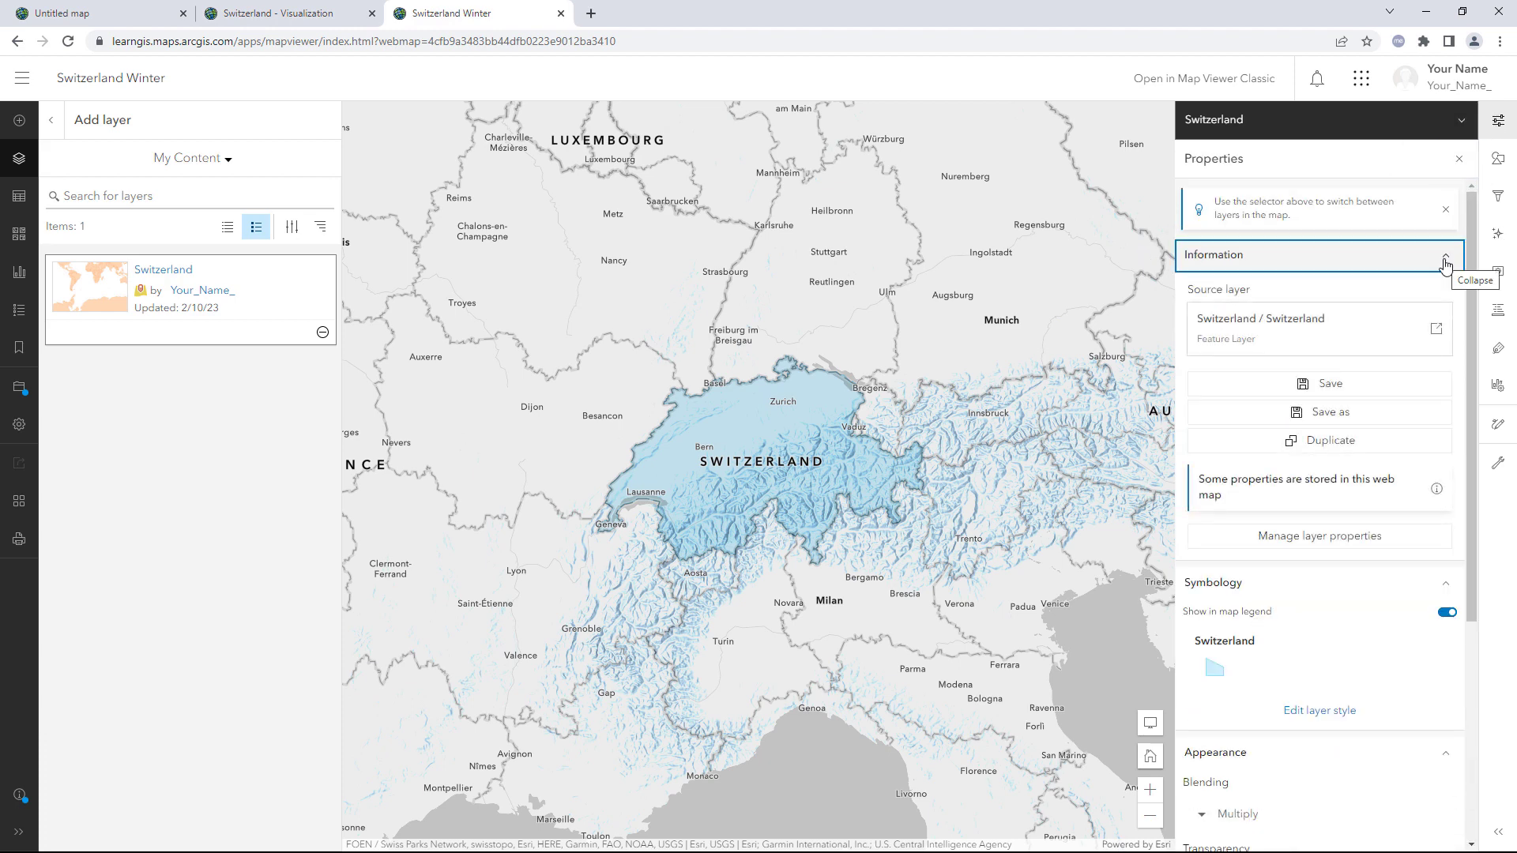
click(1363, 494)
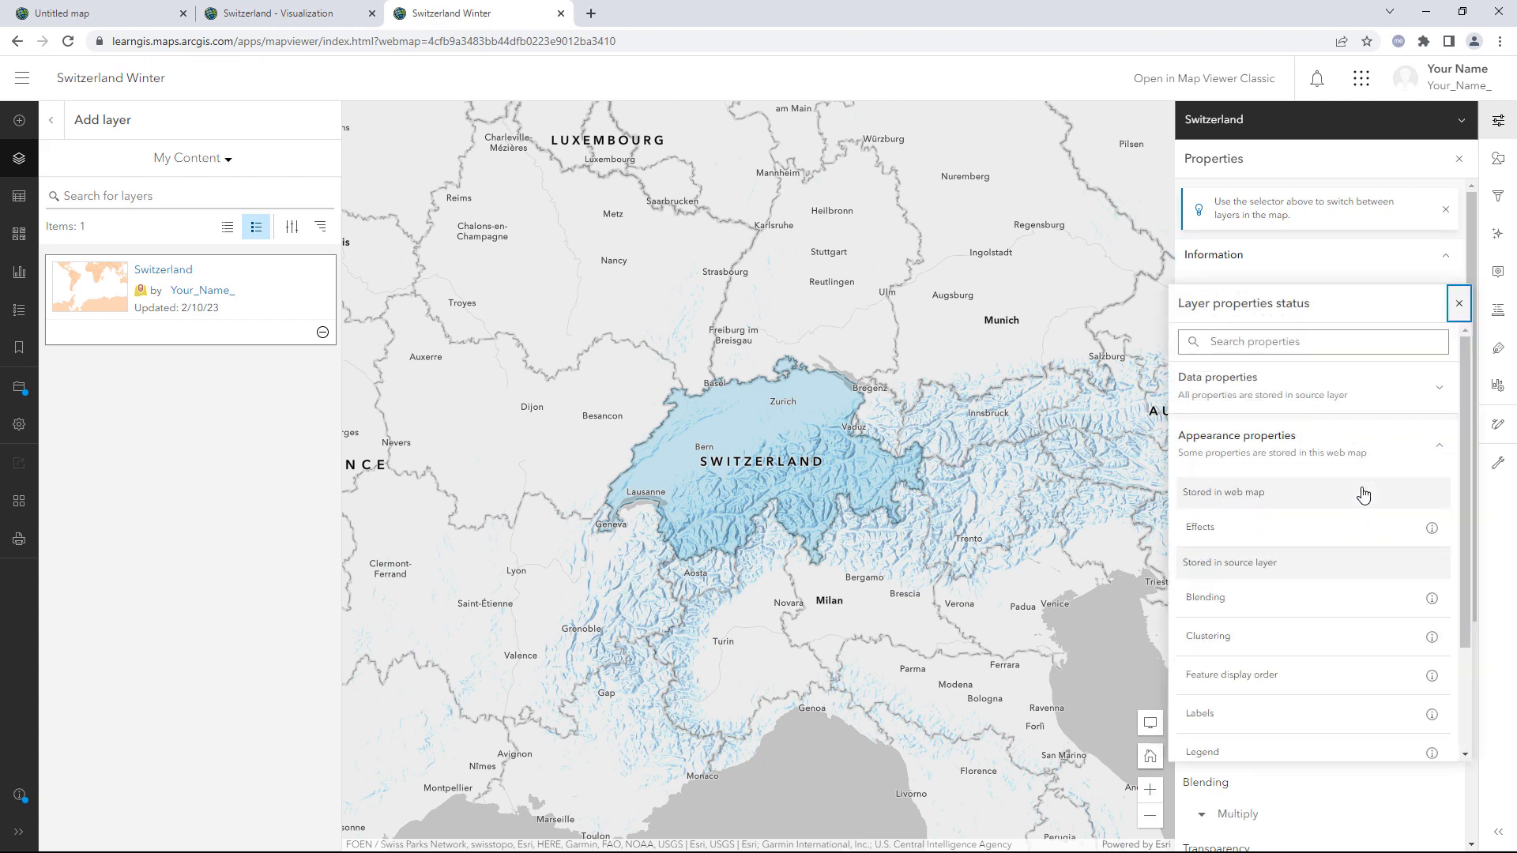